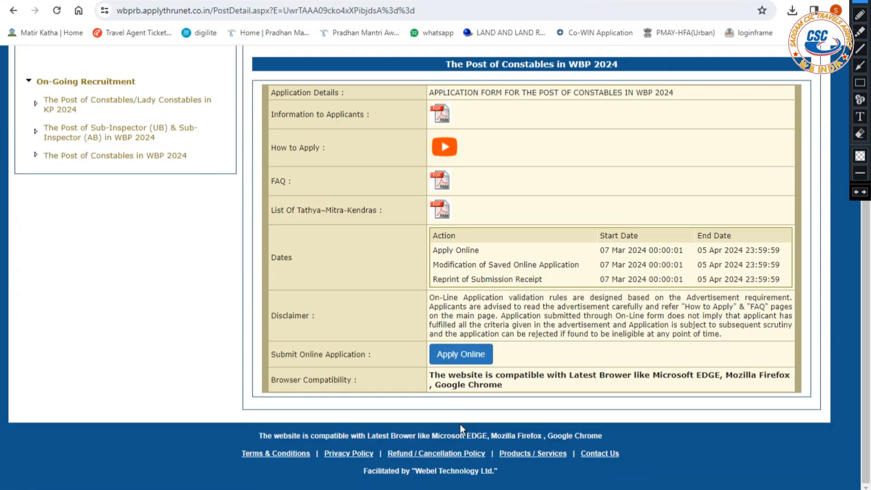
Choose Apply Online for the Constables in WBP 2024 post to reach the log-in page.
left_click(455, 355)
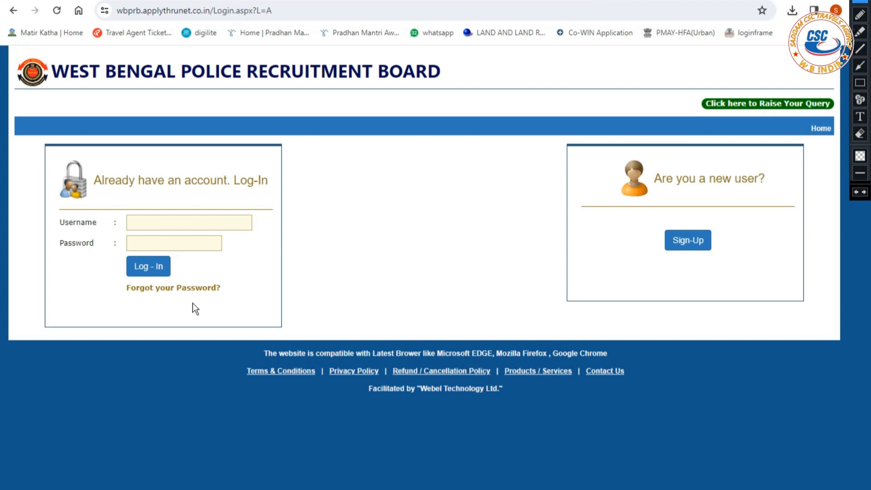
On the new-user sign-up form, enter the applicant's full name and e-mail address with confirmation.
left_click(685, 242)
left_click(193, 196)
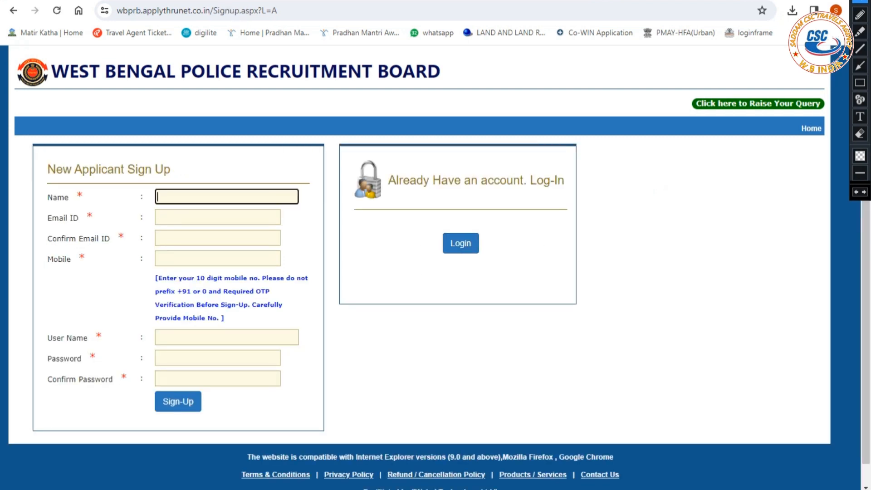
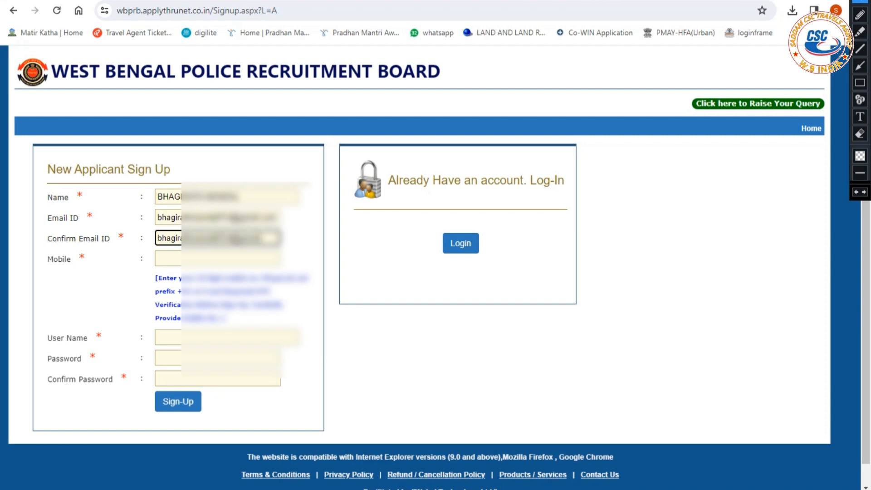
Enter the applicant's mobile number, correcting a mistyped digit.
left_click(181, 261)
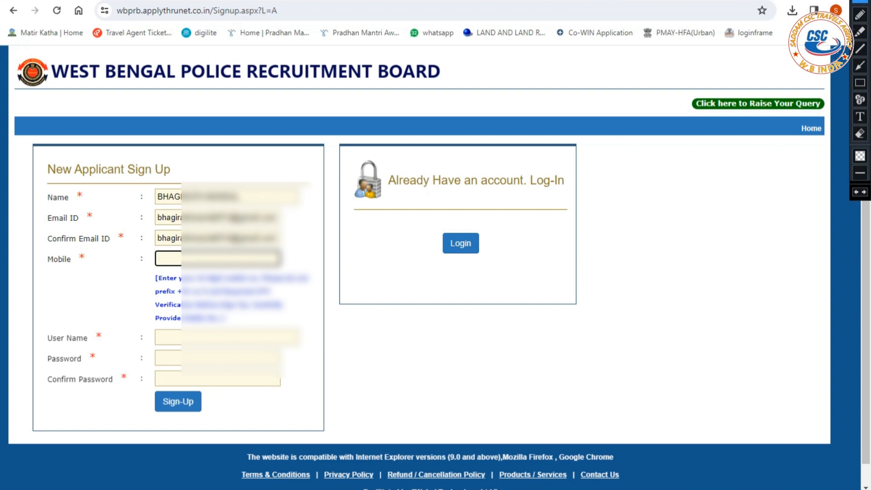
type("6295")
type("8")
key("BackSpace")
type("87")
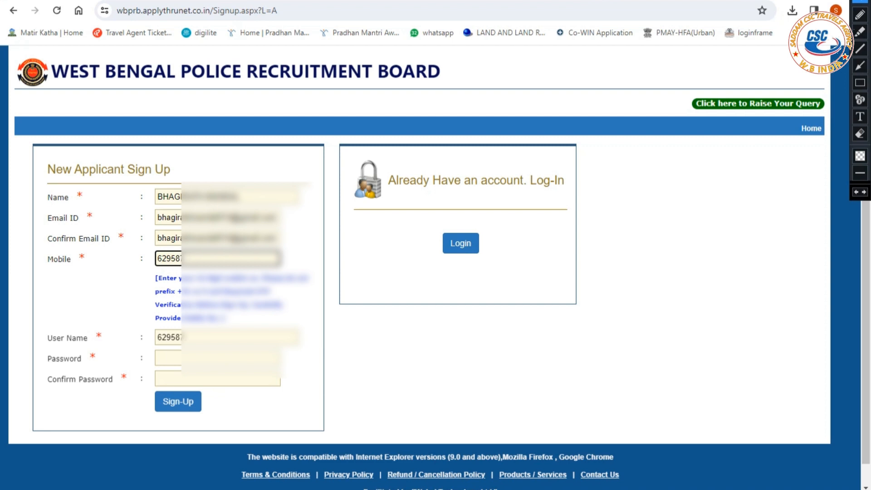
type("????")
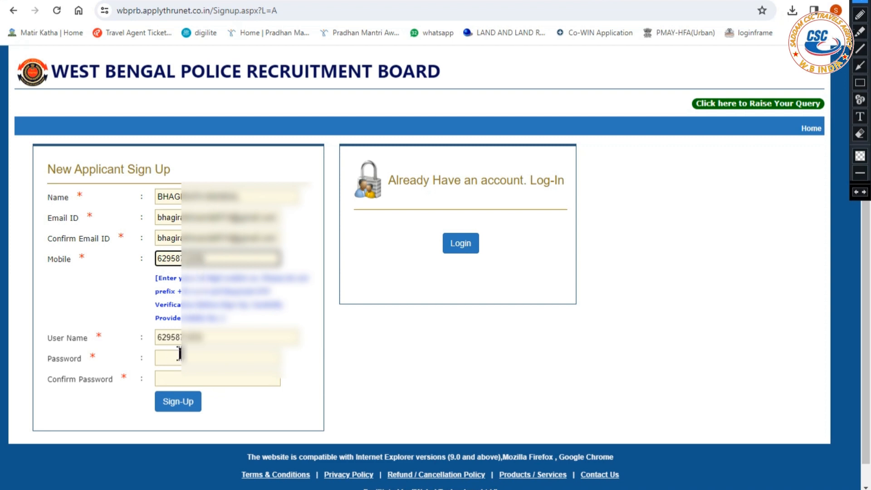
Set and confirm the account password, then submit the sign-up details.
left_click(179, 353)
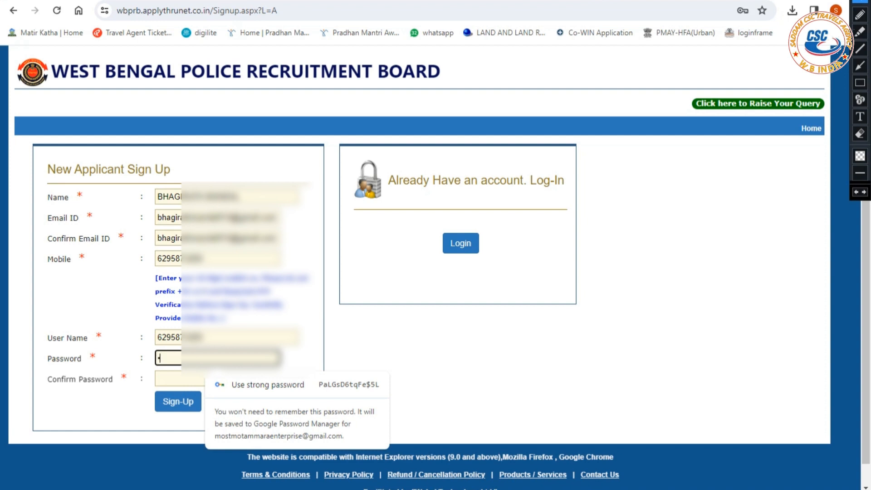
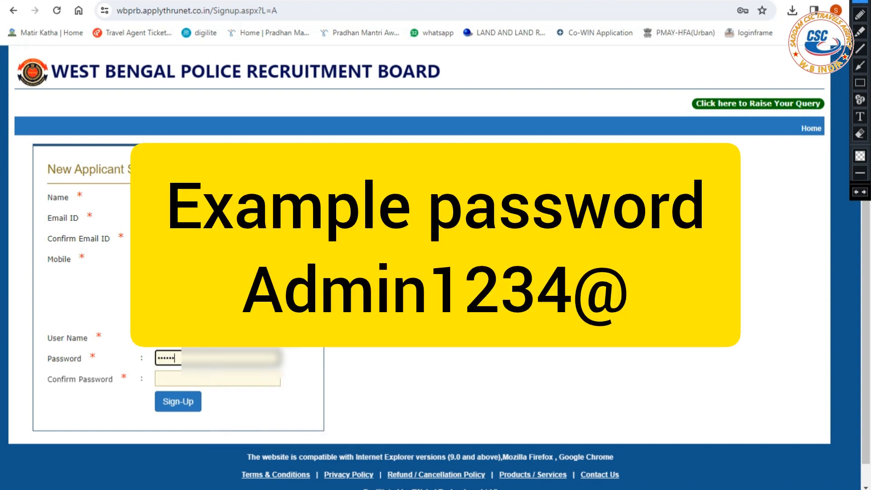
left_click(192, 377)
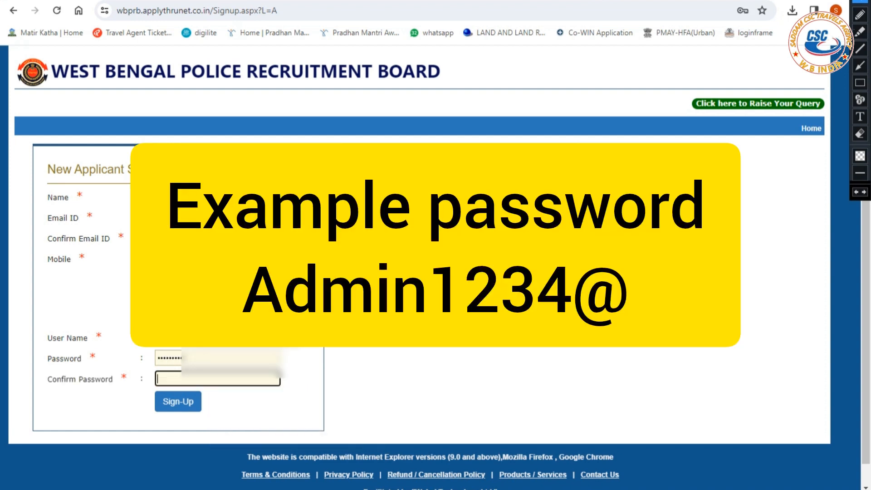
left_click(195, 406)
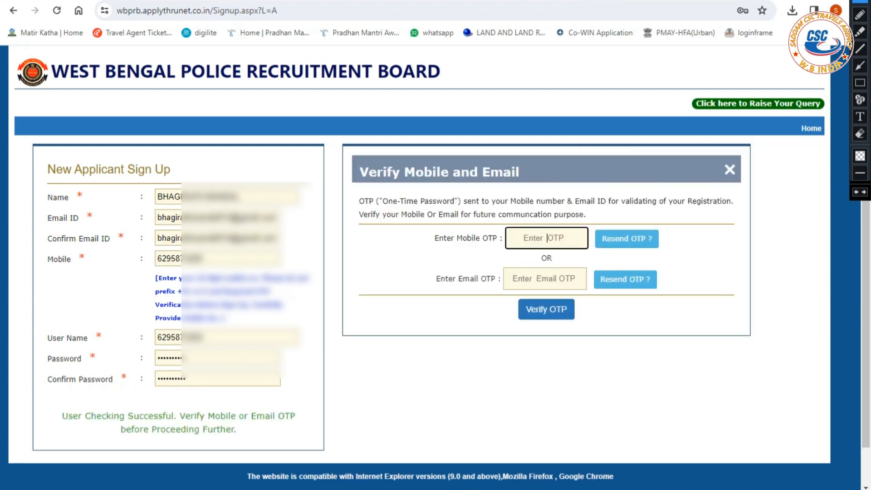
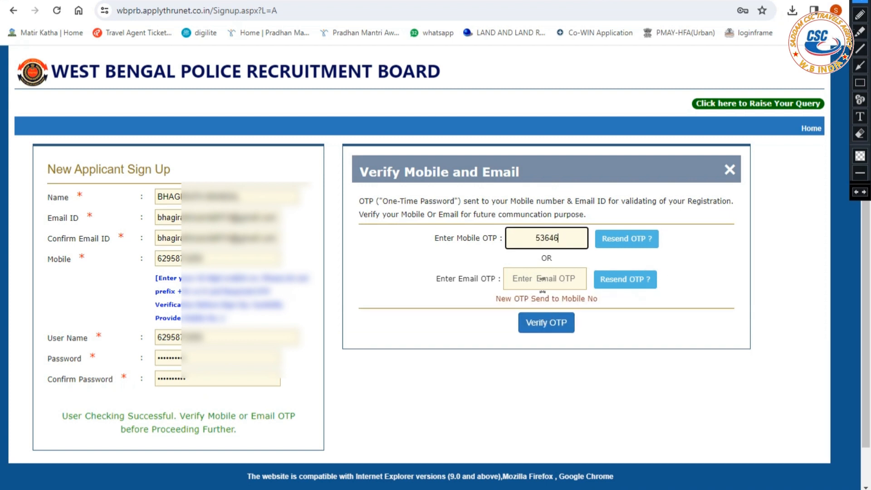
Enter the received mobile OTP, verify it and complete the registration.
left_click(542, 279)
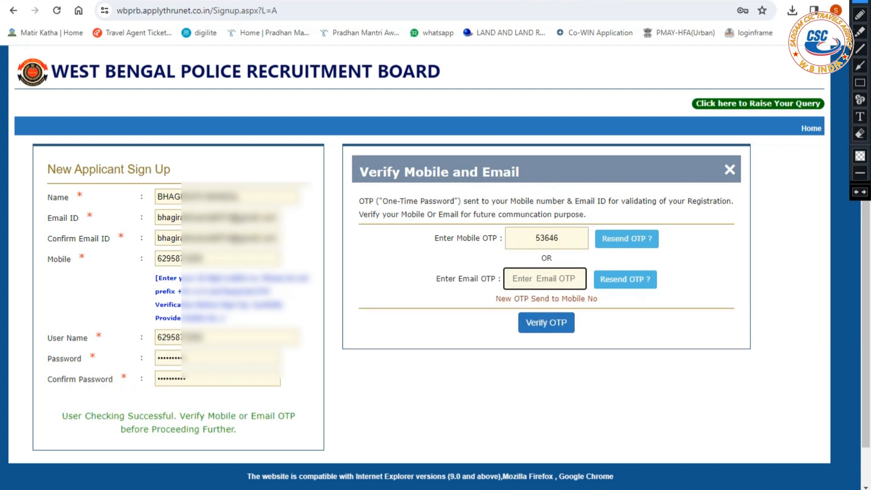
left_click(546, 324)
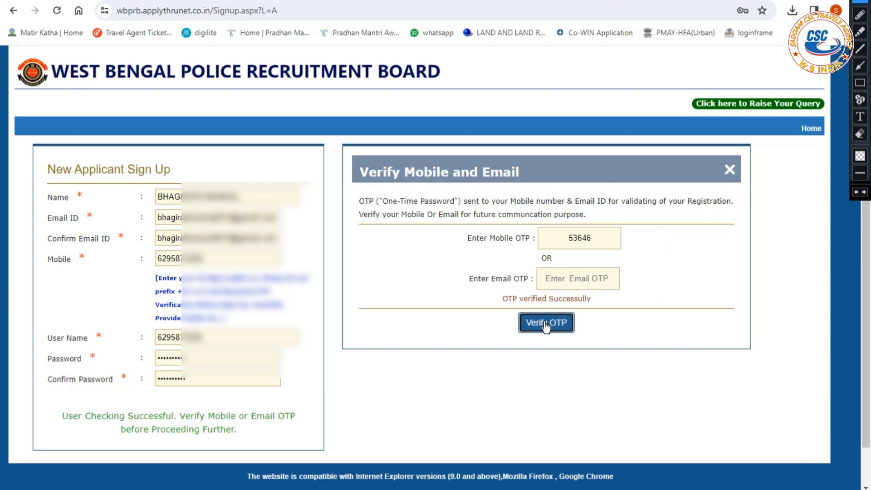
left_click(546, 325)
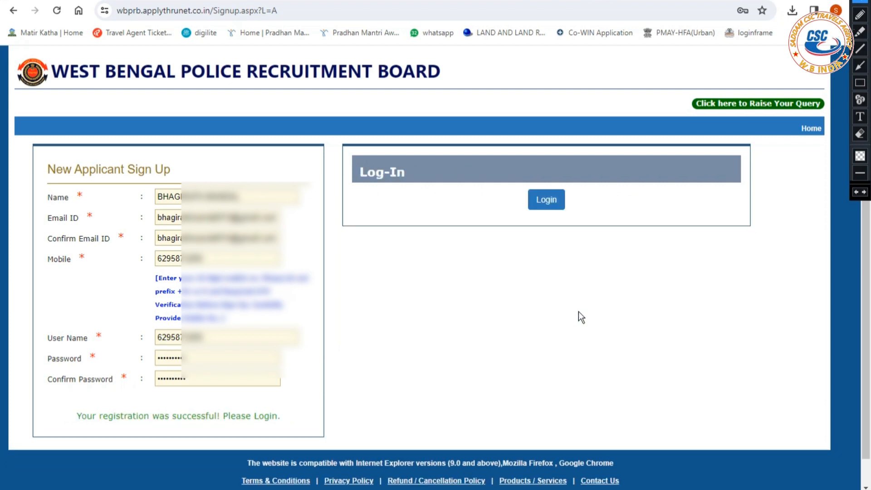
Log in with the new account and dismiss the successful log-in alert.
left_click(546, 204)
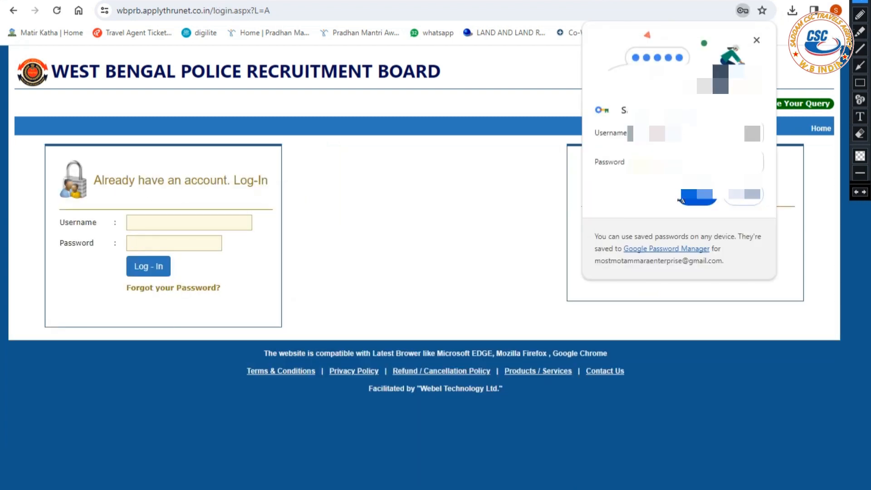
left_click(130, 272)
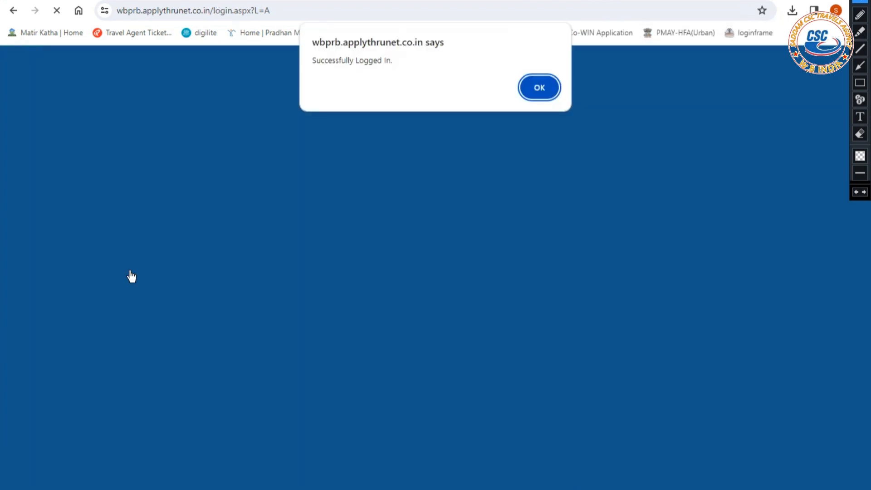
left_click(535, 93)
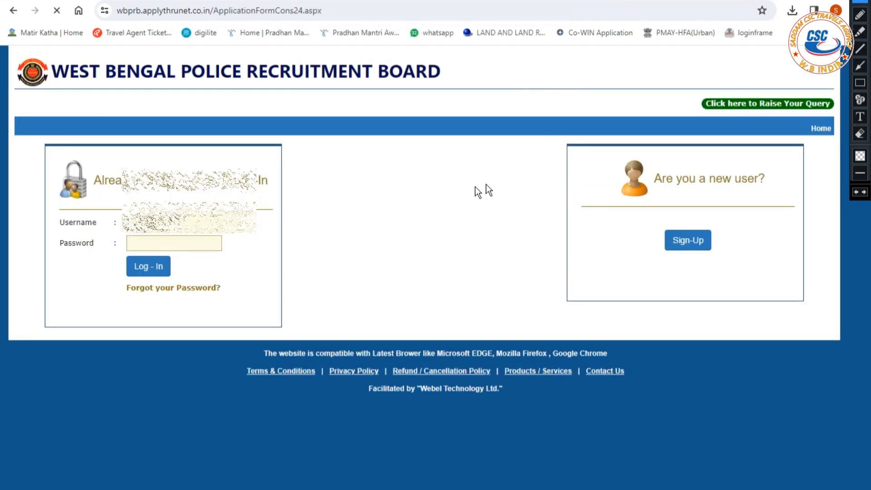
Set WEST BENGAL as both the permanent state and the confirmed residence state.
scroll(482, 245, "down", 3)
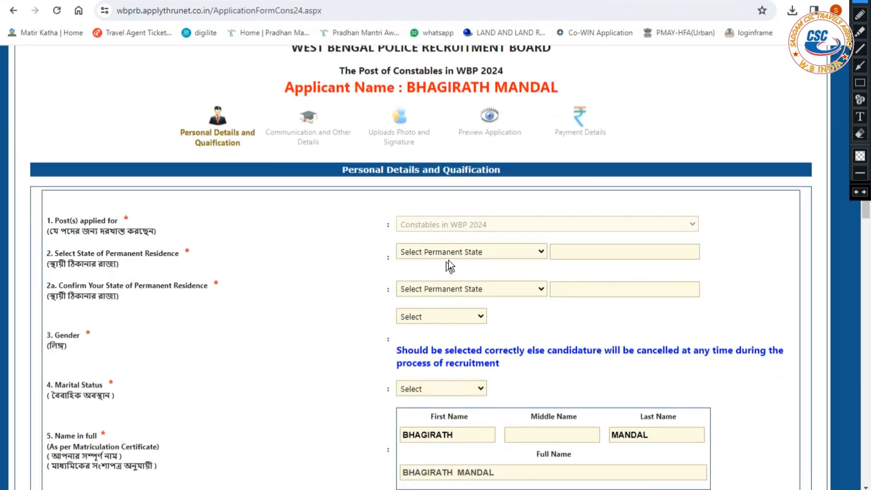
left_click(458, 256)
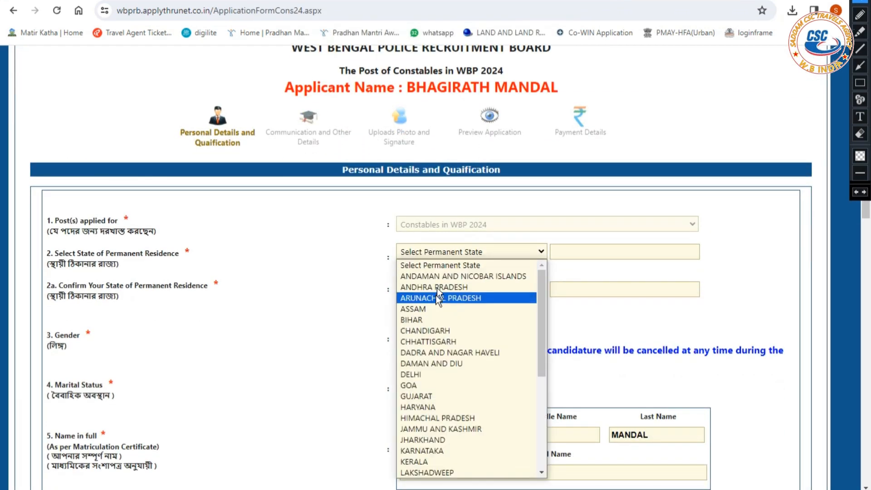
key("w")
key("Return")
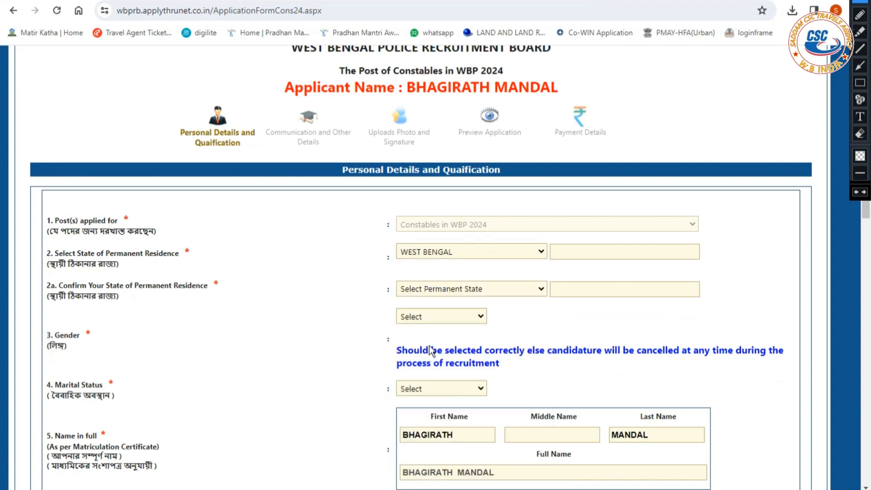
left_click(451, 289)
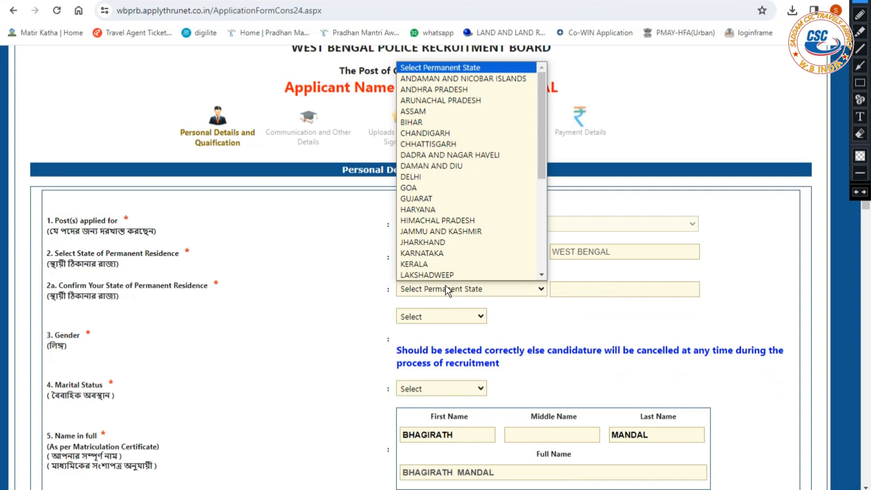
key("w")
key("Return")
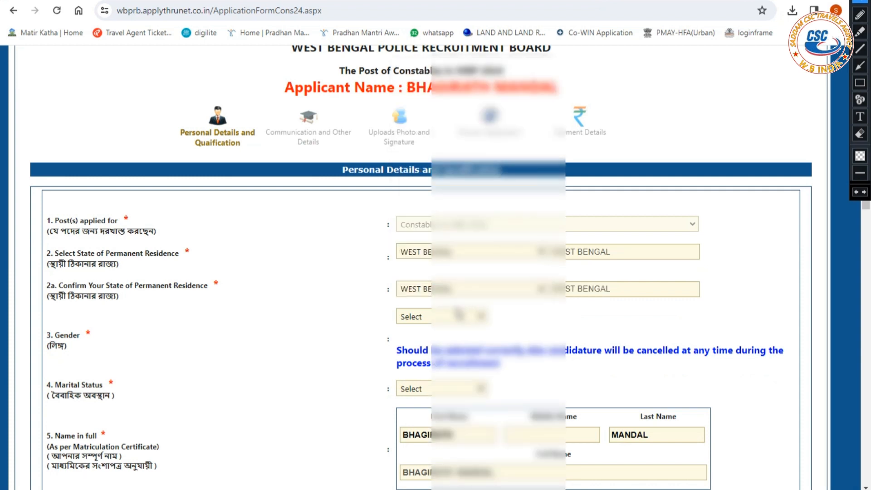
Set gender to Male and marital status to Un-Married.
left_click(459, 316)
left_click(443, 341)
scroll(440, 400, "down", 1)
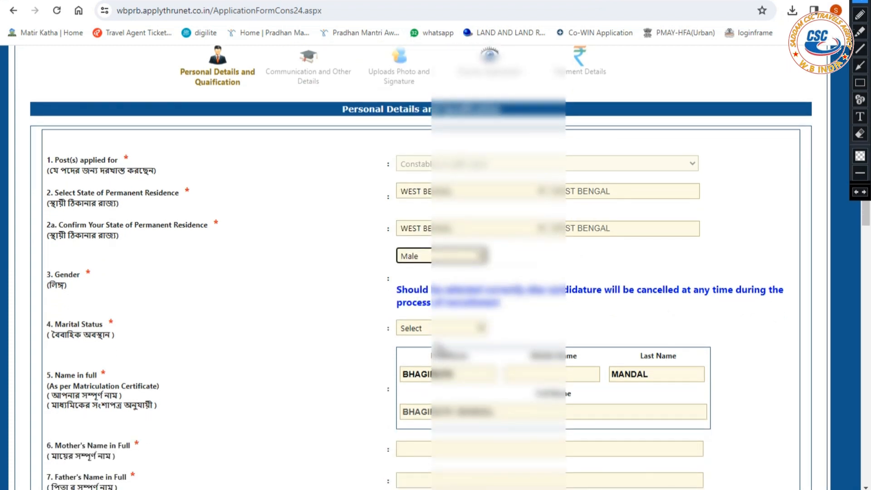
left_click(444, 329)
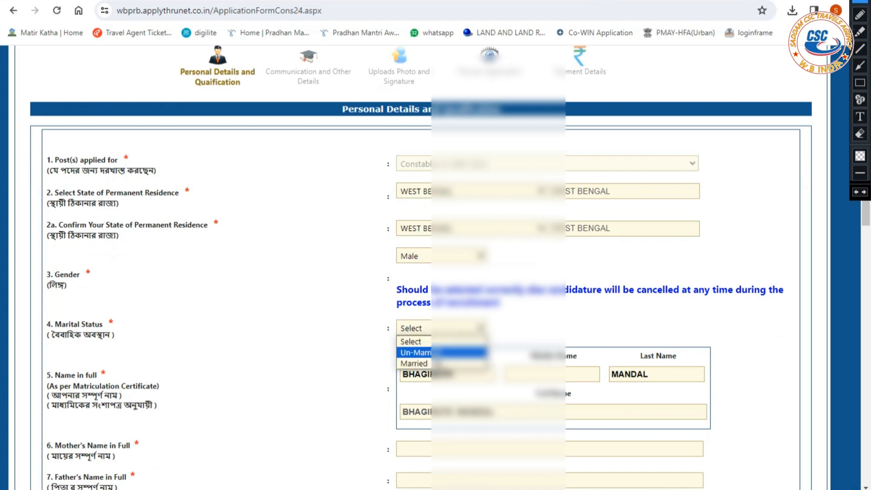
left_click(454, 353)
Enter the mother's and father's full names.
scroll(460, 346, "down", 1)
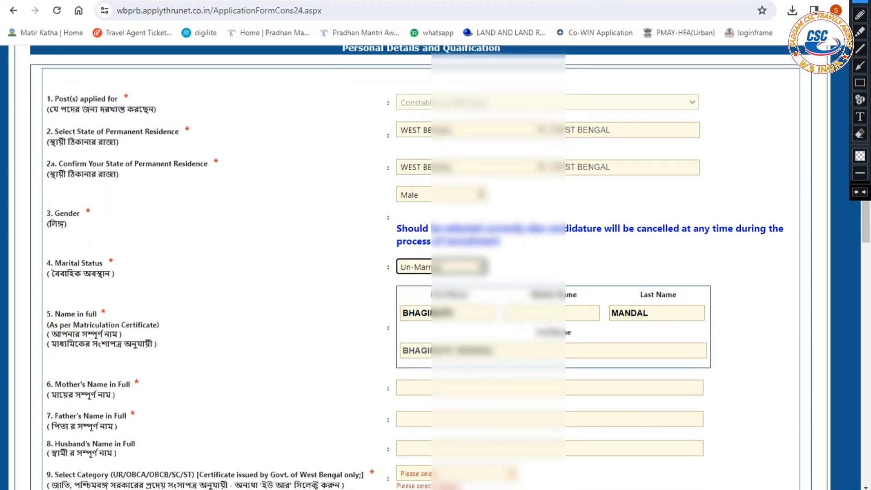
scroll(494, 320, "down", 1)
left_click(399, 327)
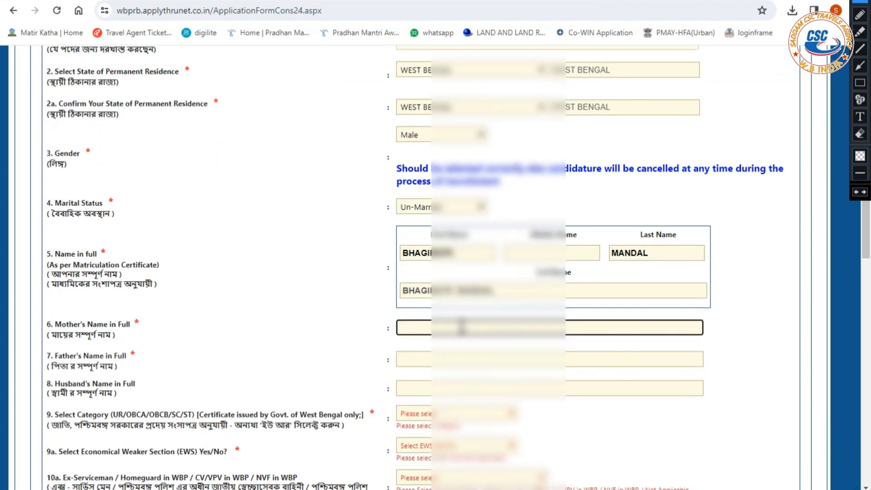
key("Tab")
type("L")
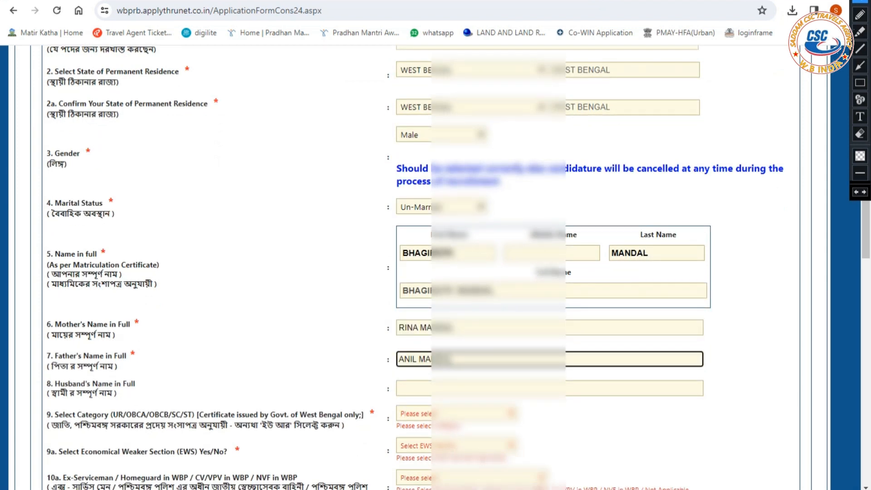
left_click(424, 387)
Set category to Scheduled Tribe, with EWS and ex-serviceman status both Not Applicable.
scroll(425, 387, "down", 1)
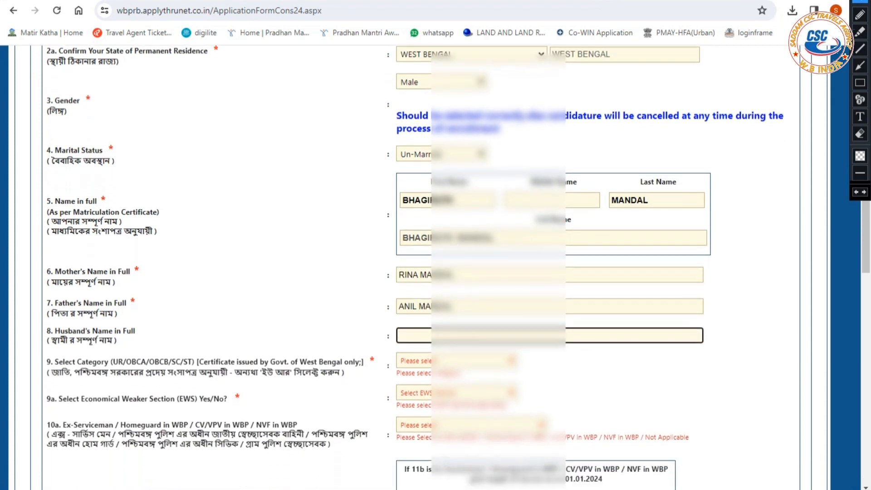
left_click(470, 361)
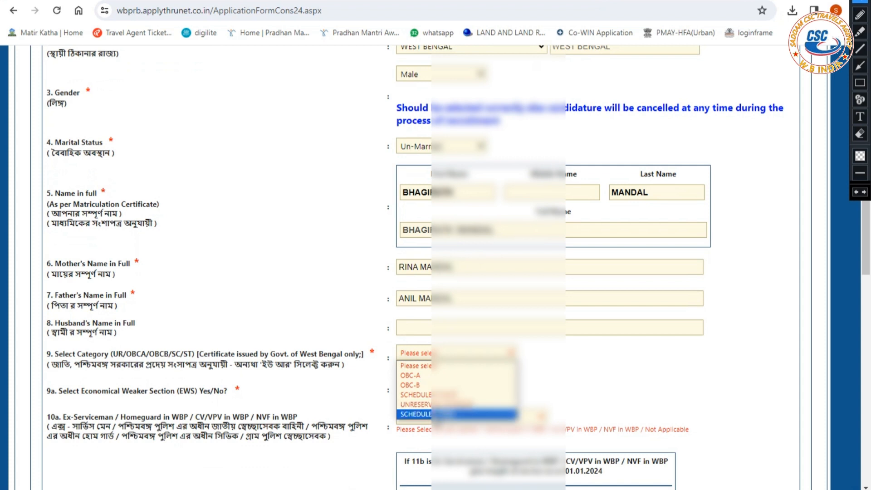
left_click(434, 414)
left_click(430, 385)
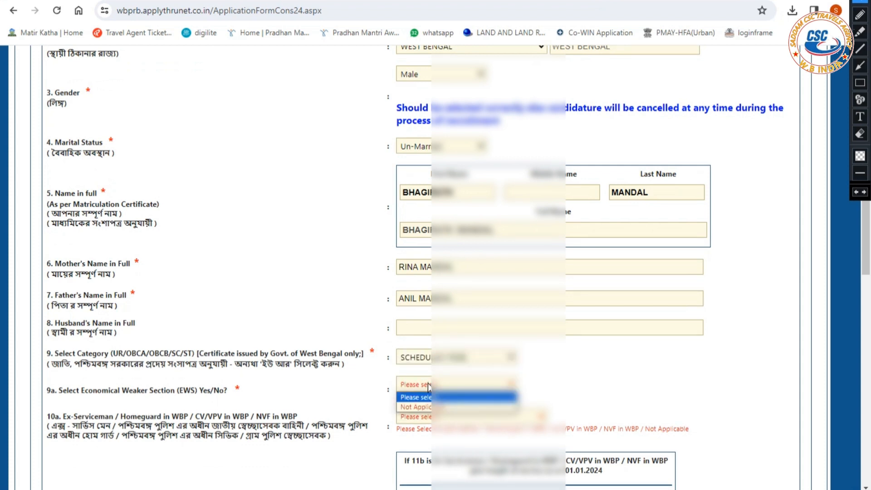
left_click(427, 411)
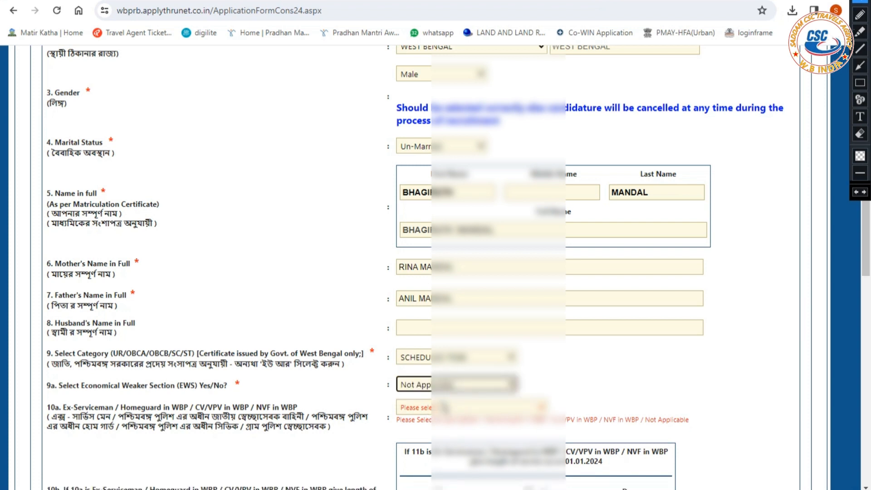
left_click(439, 407)
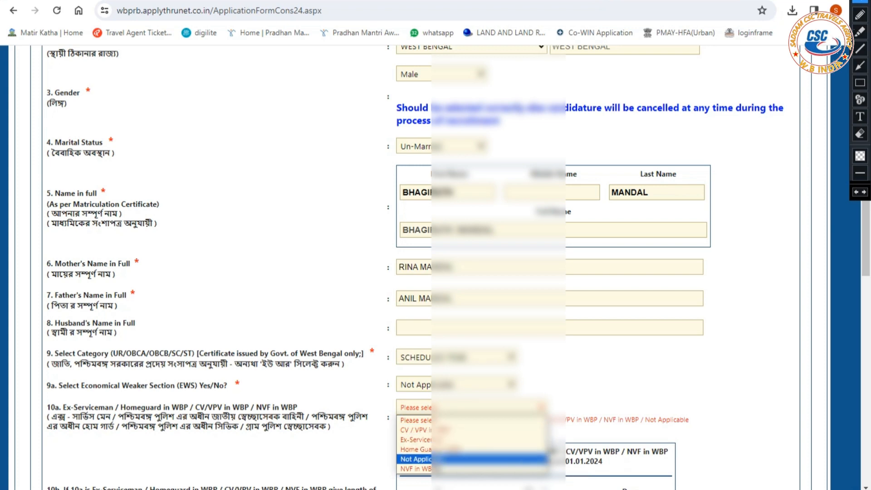
left_click(425, 459)
scroll(425, 460, "down", 4)
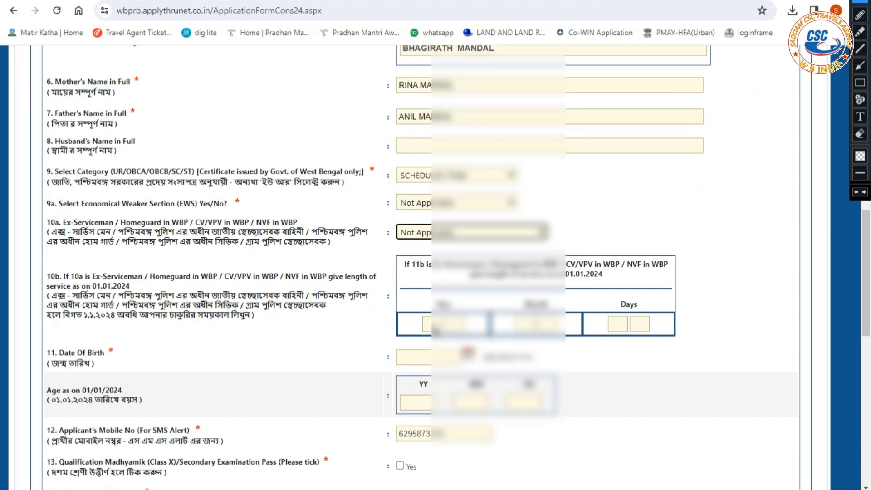
left_click(434, 328)
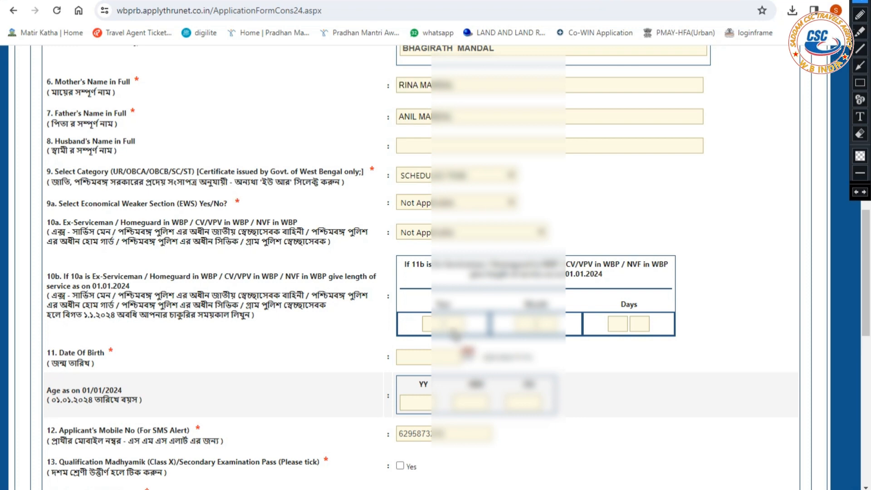
Pick the date of birth from the calendar's year and day lists.
scroll(406, 269, "down", 3)
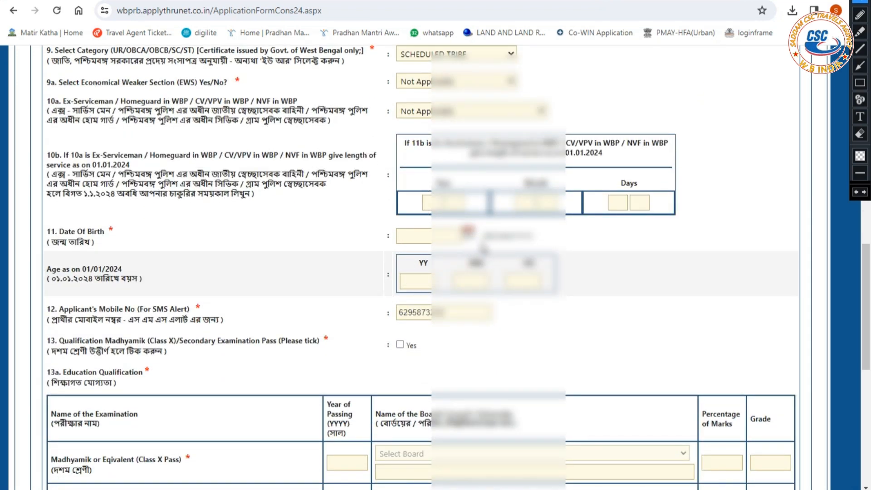
left_click(467, 235)
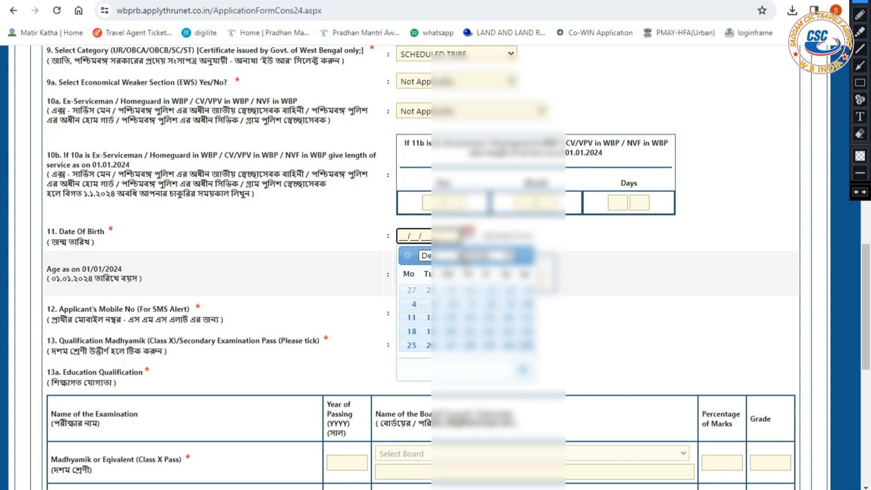
left_click(494, 256)
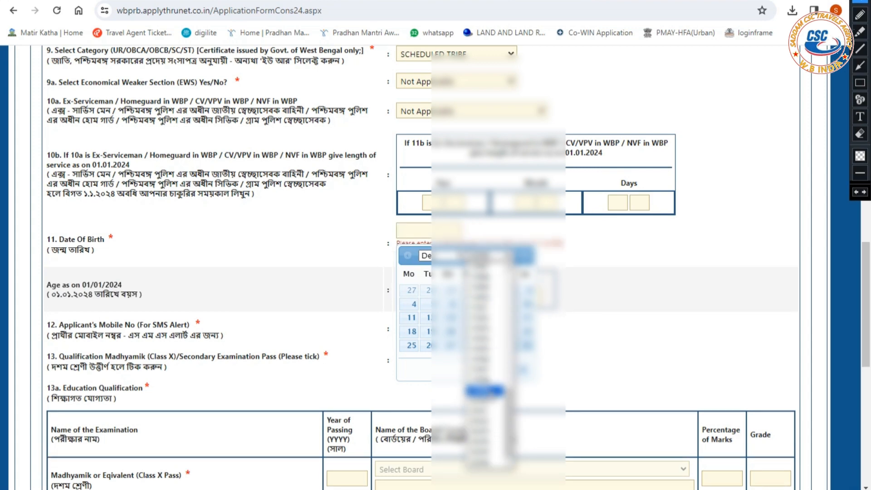
left_click(490, 391)
left_click(489, 345)
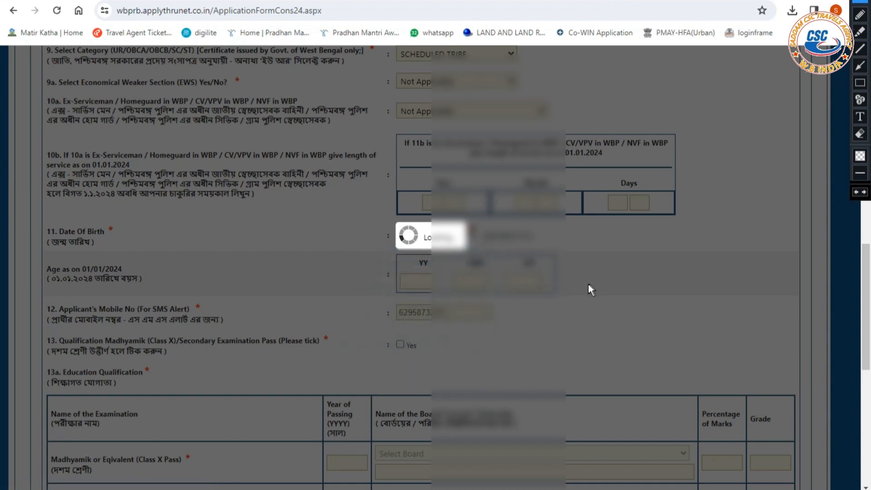
Mark Yes for having passed Madhyamik.
scroll(567, 284, "down", 1)
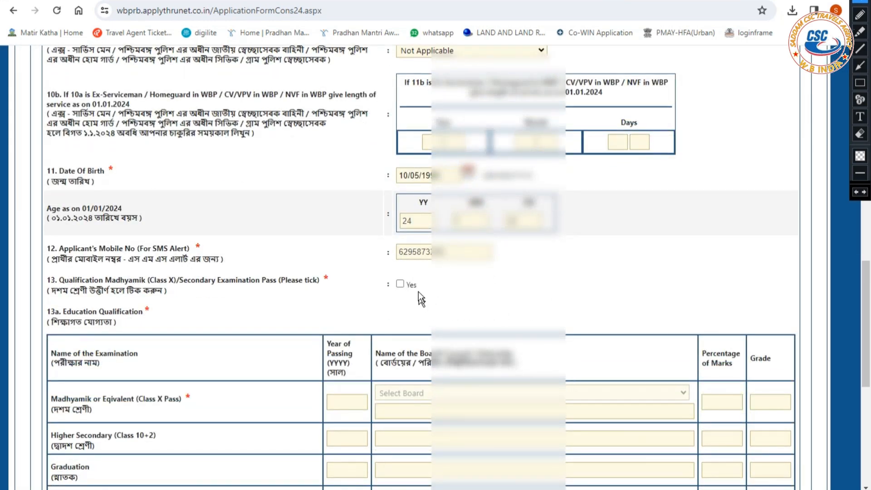
left_click_drag(453, 254, 389, 253)
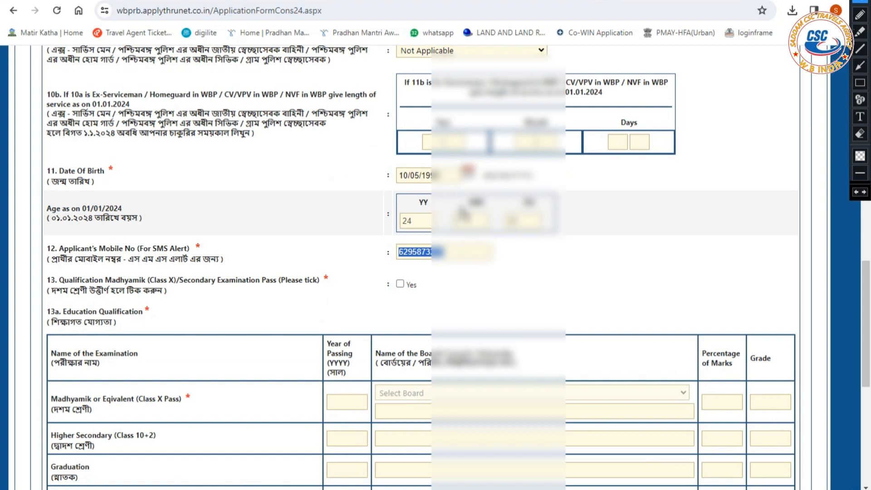
left_click(400, 285)
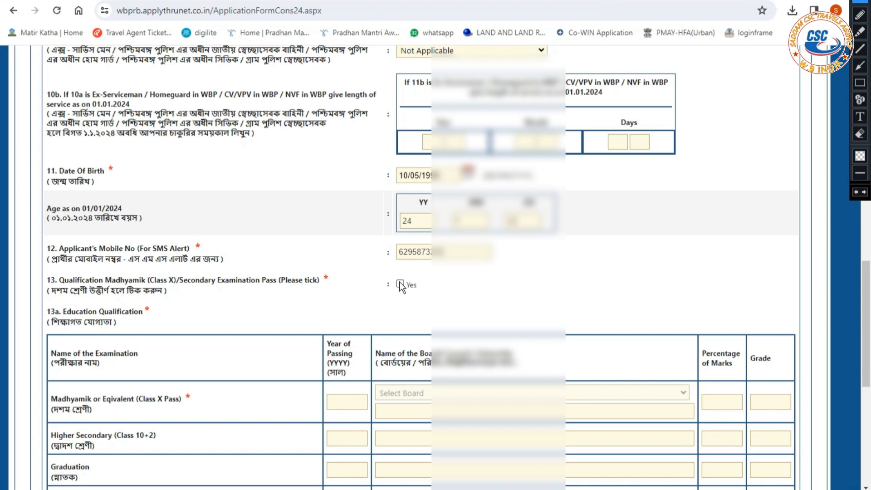
scroll(406, 285, "down", 3)
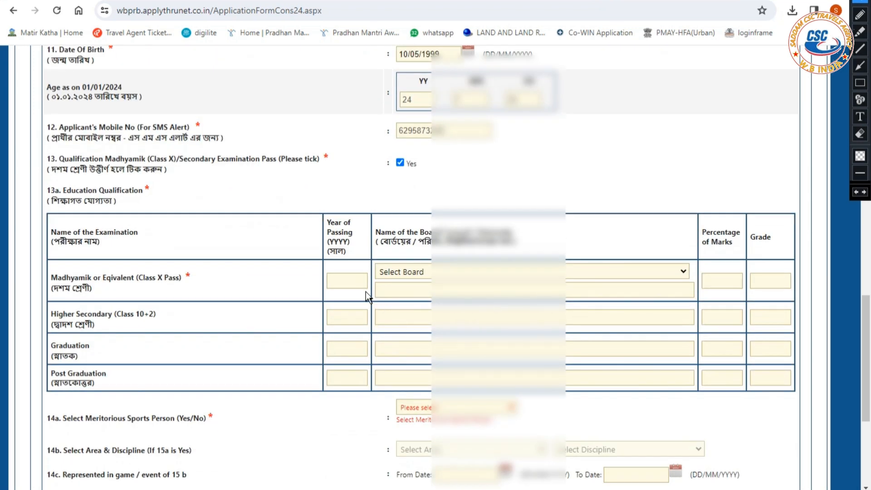
Enter Madhyamik 2017 with West Bengal board and Higher Secondary 2019 with W.B.C.H.S.E. board.
left_click(355, 281)
type("2017")
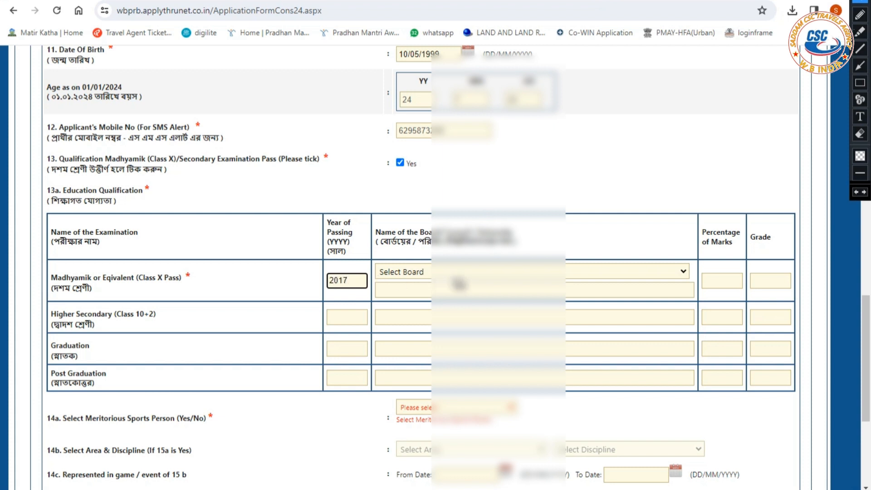
left_click(477, 277)
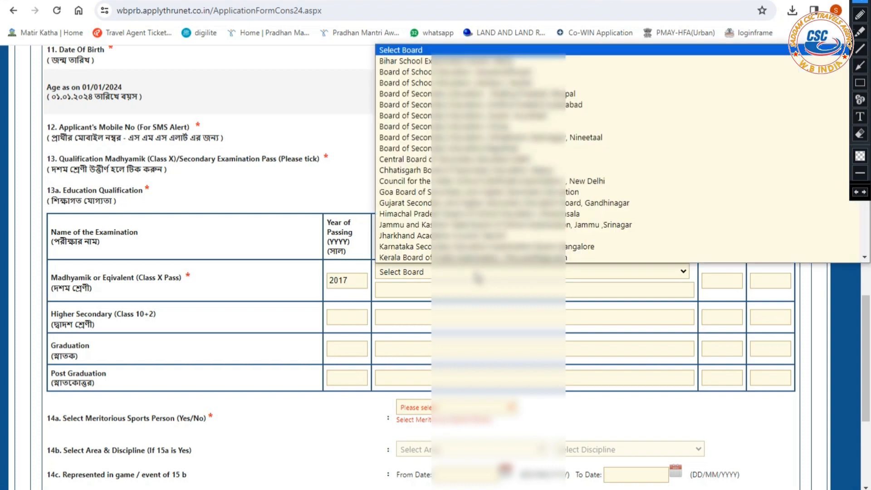
key("w")
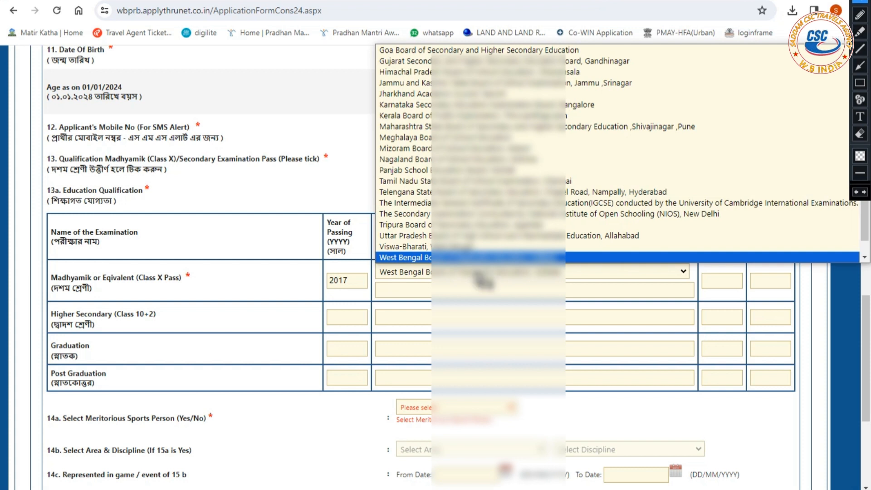
key("Return")
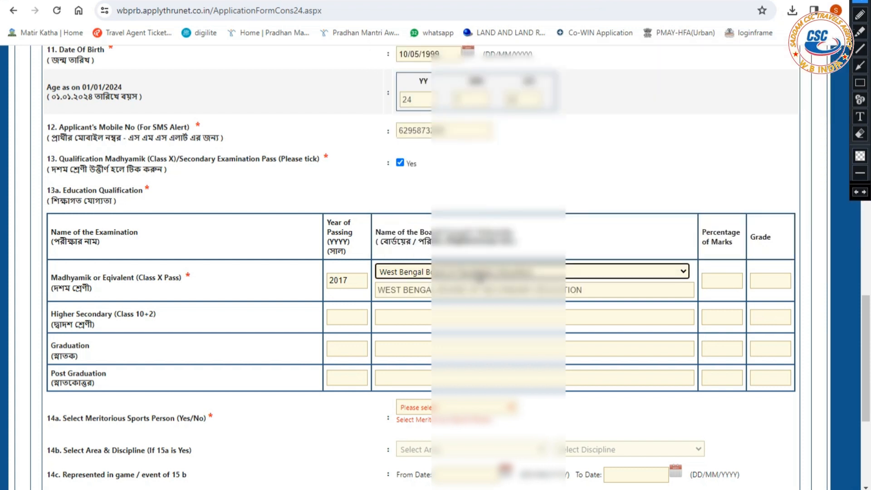
left_click(358, 318)
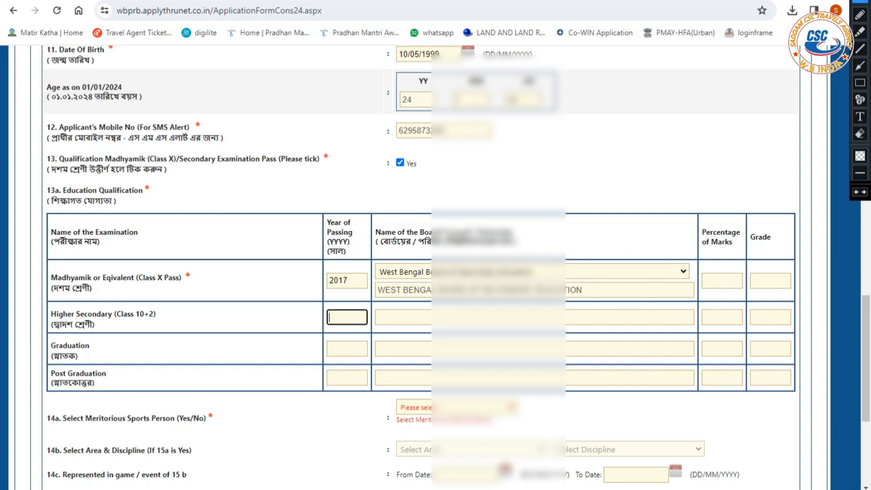
type("2019")
left_click(478, 313)
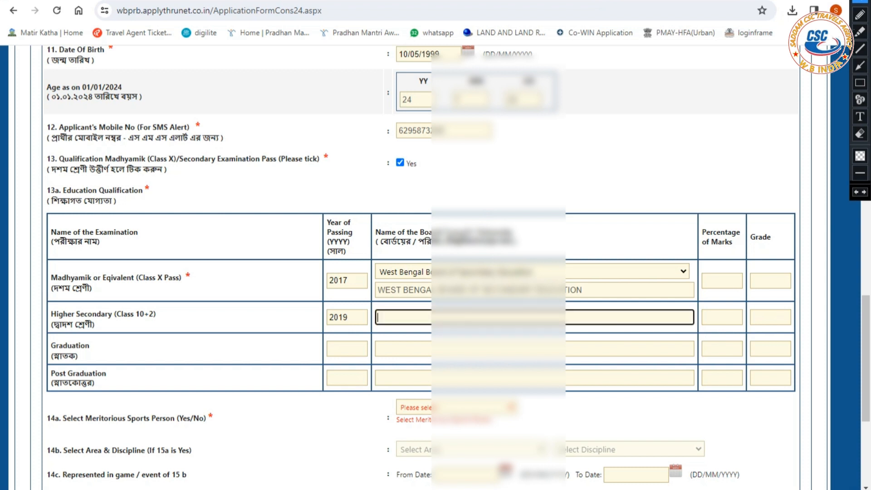
type("W")
type(".B")
type(".C")
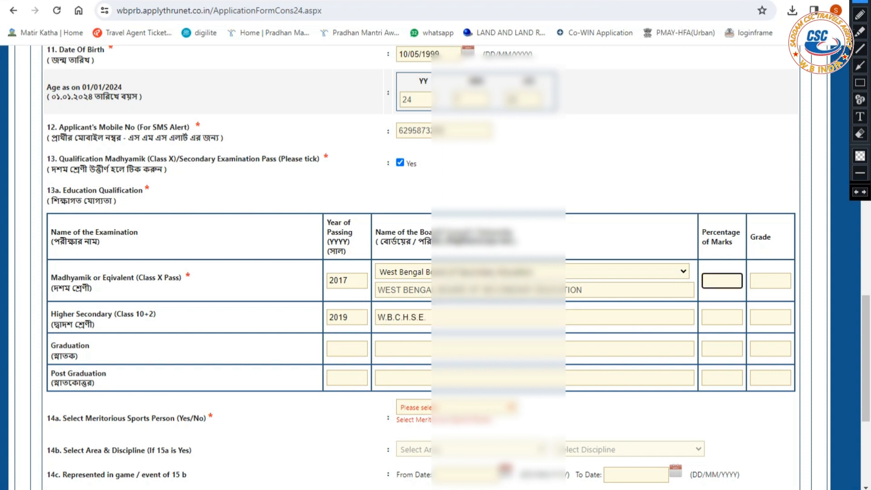
Enter marks: Madhyamik 26.57% grade C, Higher Secondary 45.80% grade C.
type("26.57")
left_click(766, 280)
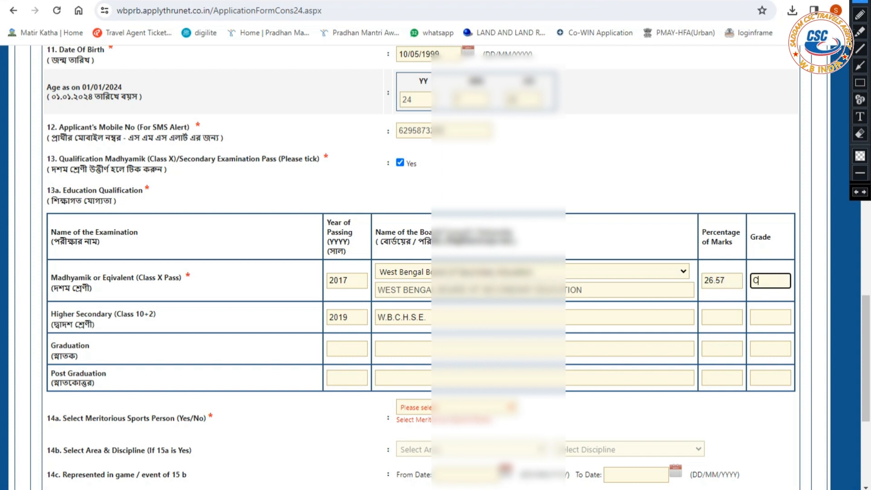
left_click(712, 317)
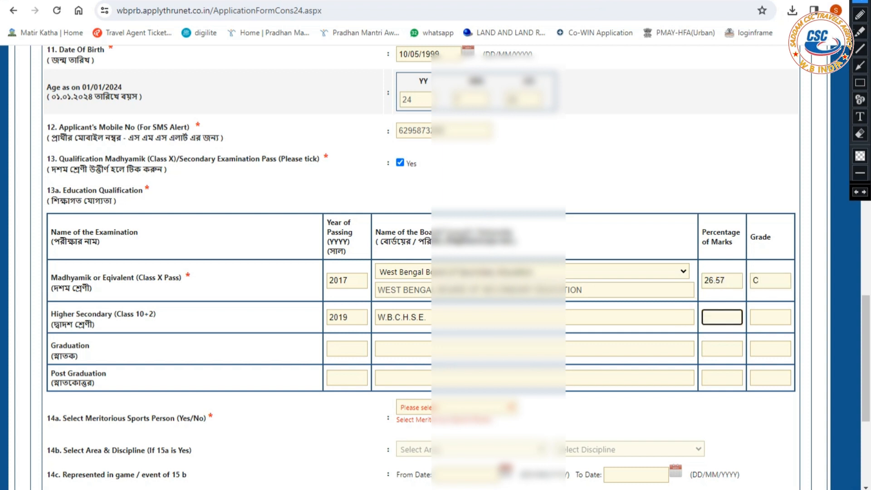
type("45.80")
key("Tab")
type("C")
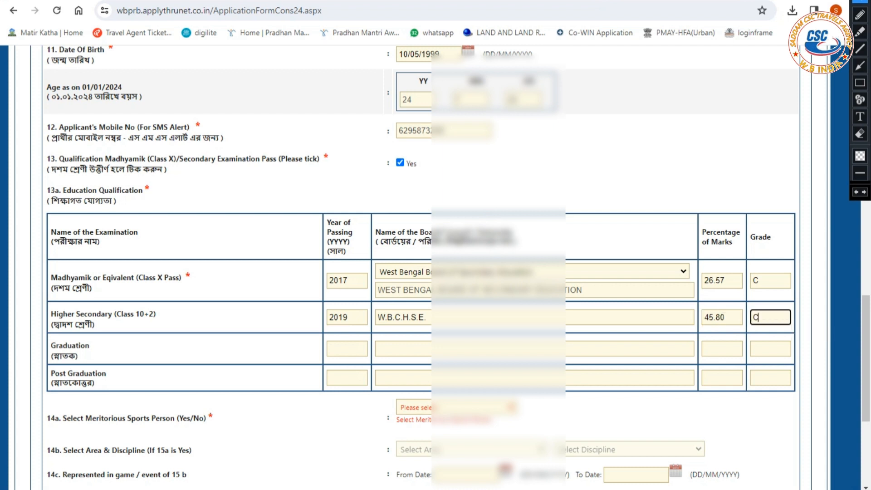
scroll(365, 323, "down", 3)
left_click(460, 286)
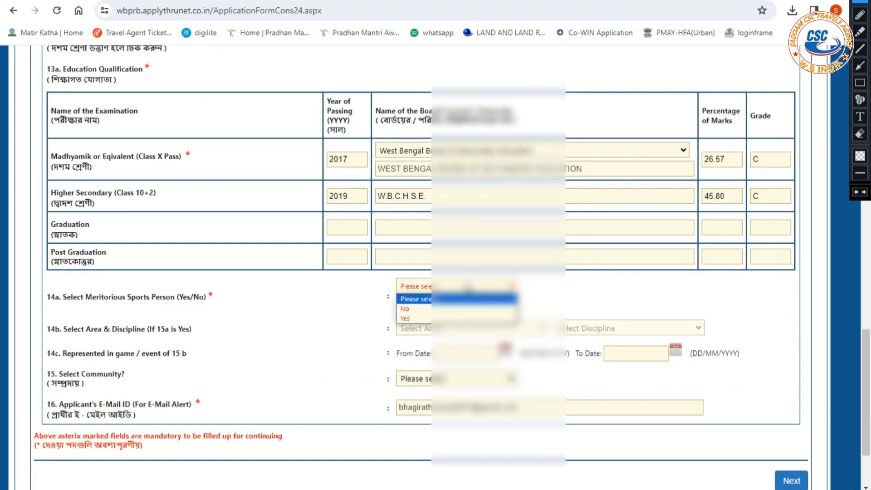
Answer No to the meritorious sports person question.
left_click(418, 319)
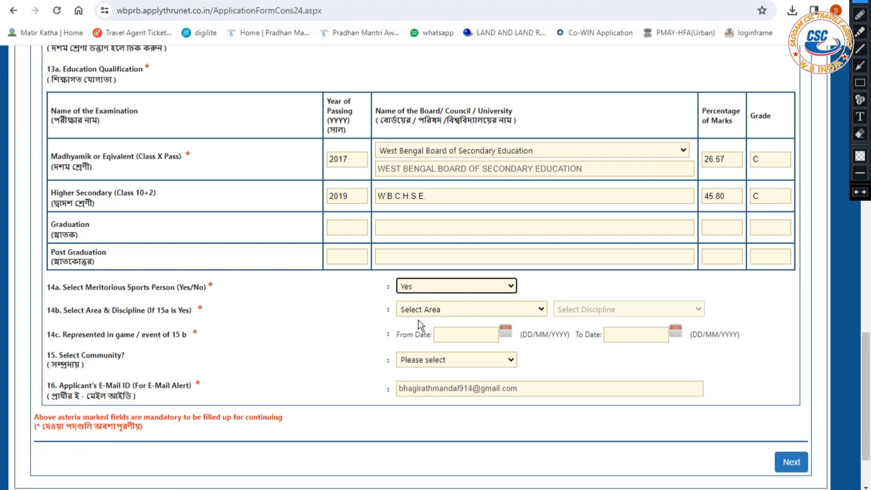
left_click(477, 286)
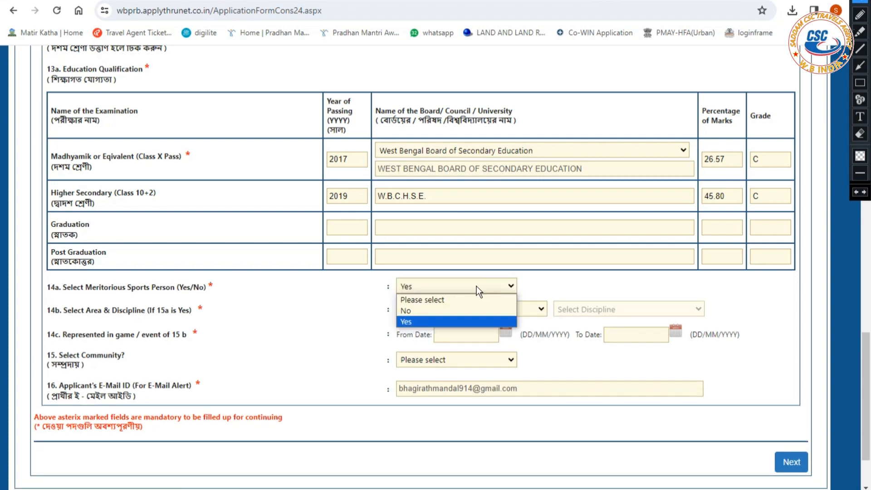
left_click(476, 288)
left_click(461, 293)
left_click(440, 312)
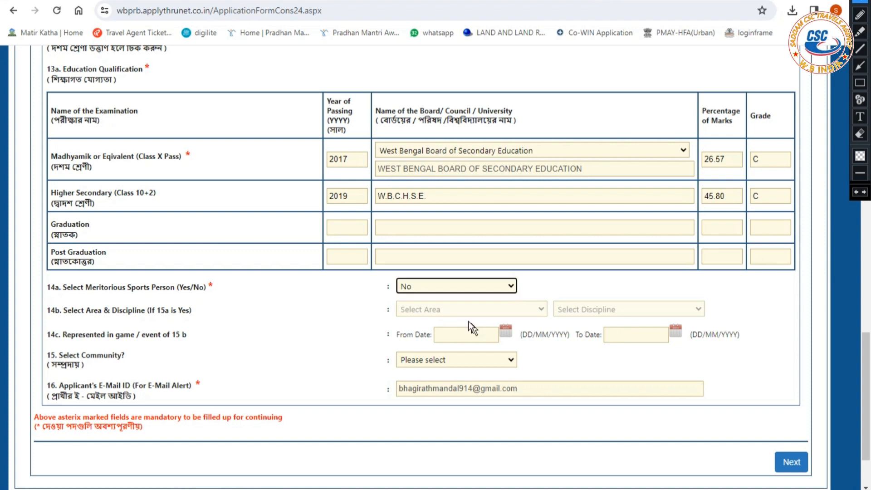
scroll(454, 318, "down", 2)
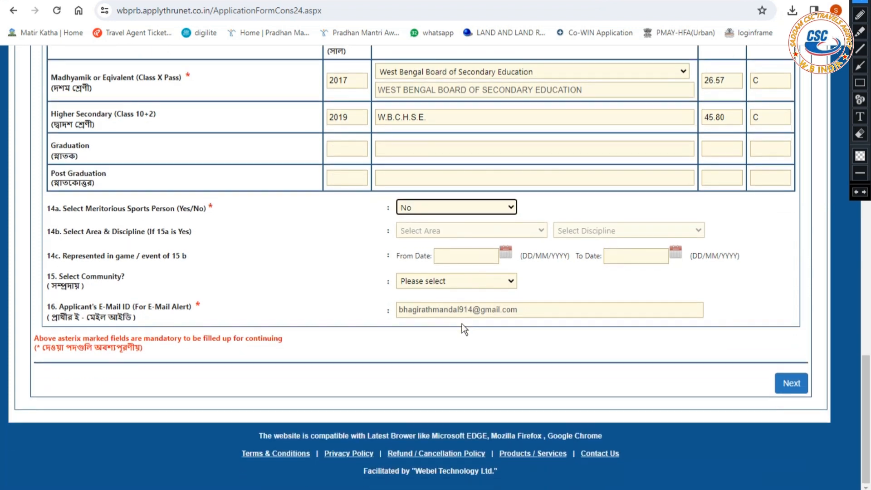
left_click(453, 279)
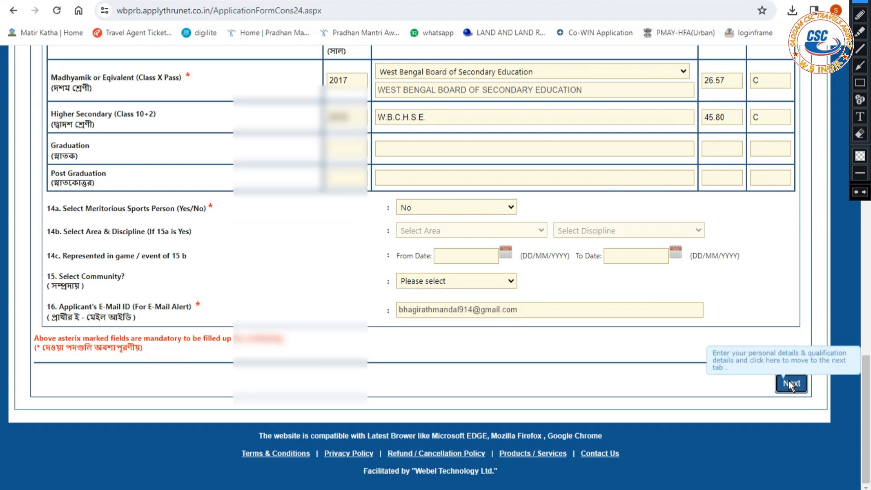
Submit the first page, review the Confirm summary and accept it with Yes.
left_click(791, 385)
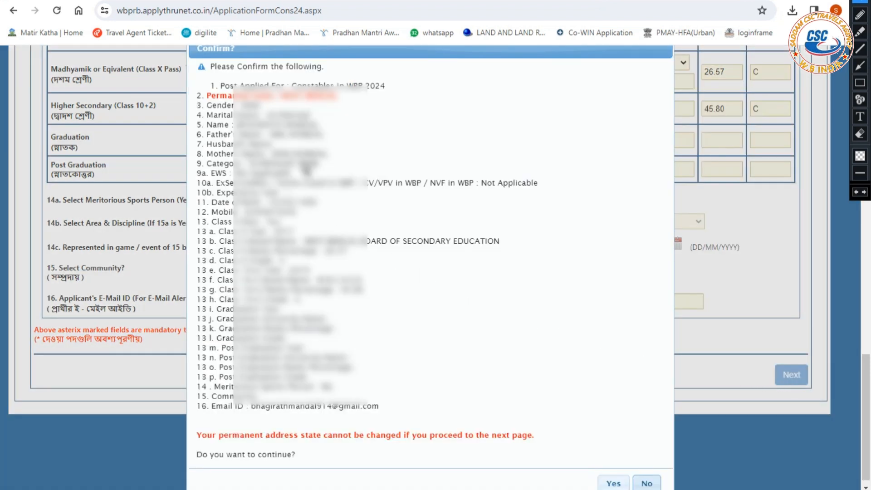
left_click_drag(192, 83, 277, 120)
left_click_drag(295, 249, 512, 367)
scroll(567, 408, "down", 1)
left_click(614, 474)
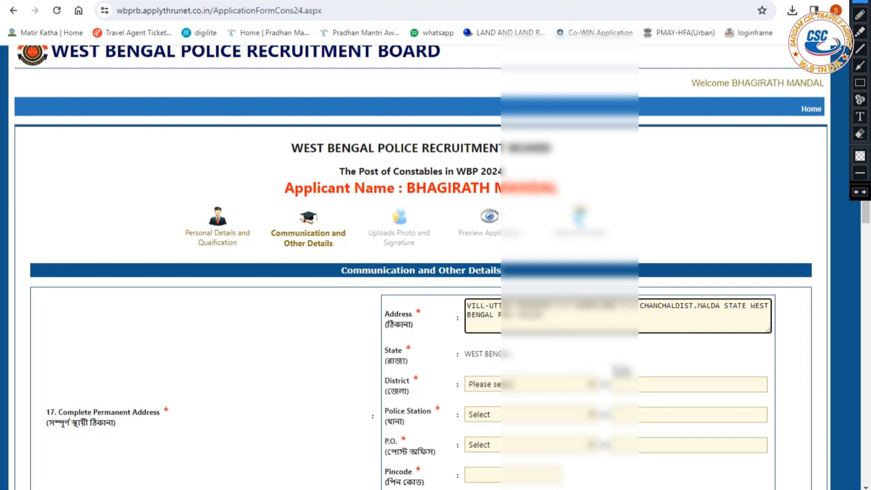
Set the permanent address district to Maldah and police station to Chanchal.
left_click(499, 396)
left_click(499, 393)
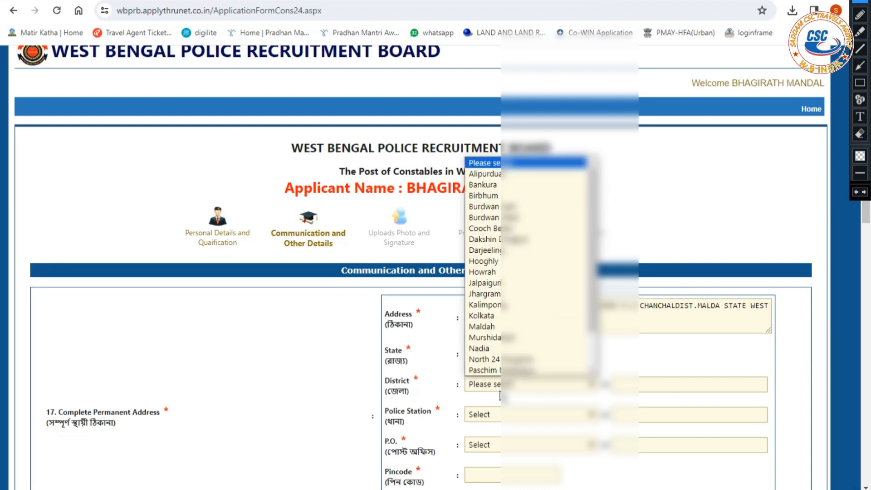
key("m")
key("Return")
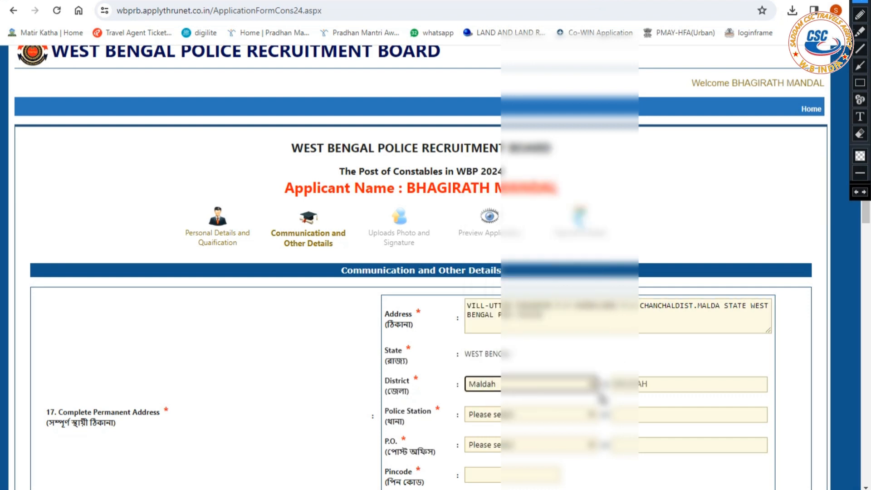
left_click(512, 420)
key("c")
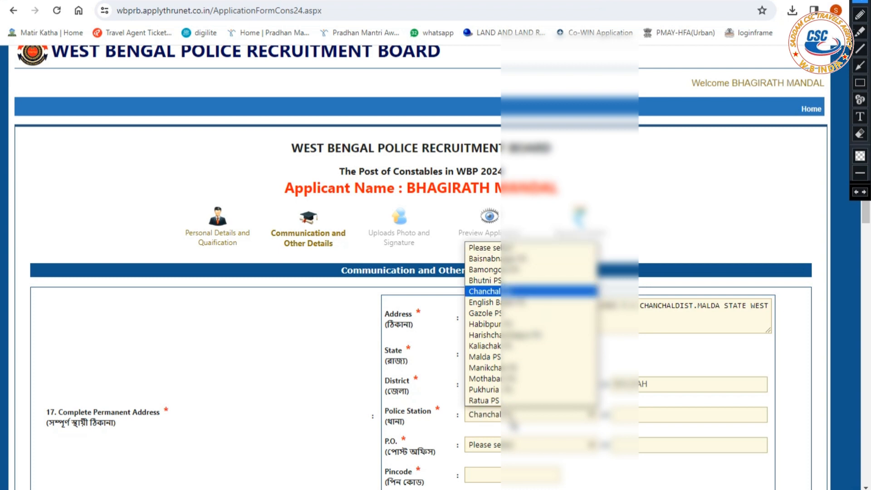
key("Return")
Choose the permanent address post office from the list.
scroll(513, 427, "down", 3)
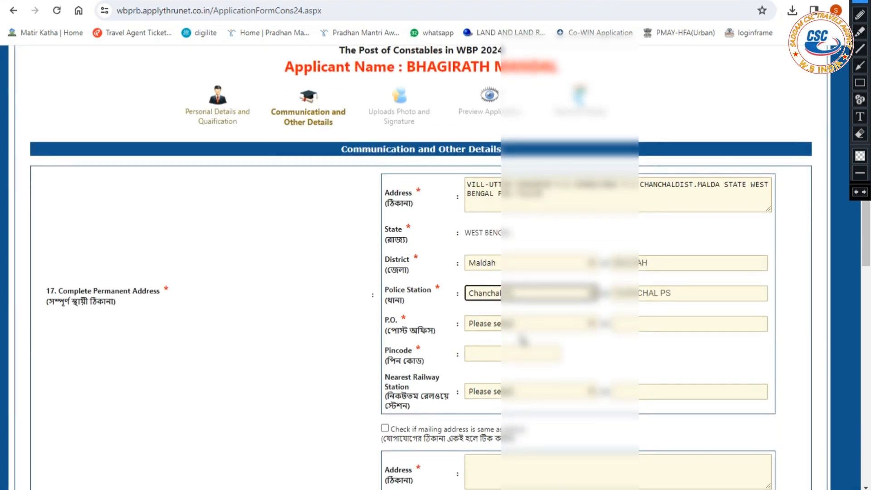
left_click(524, 329)
key("c")
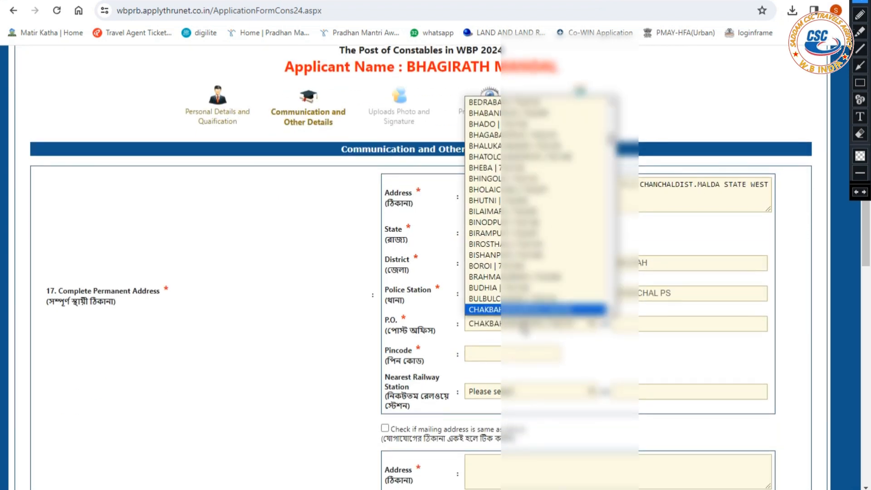
key("Down")
key("Down")
key("Down")
key("Down")
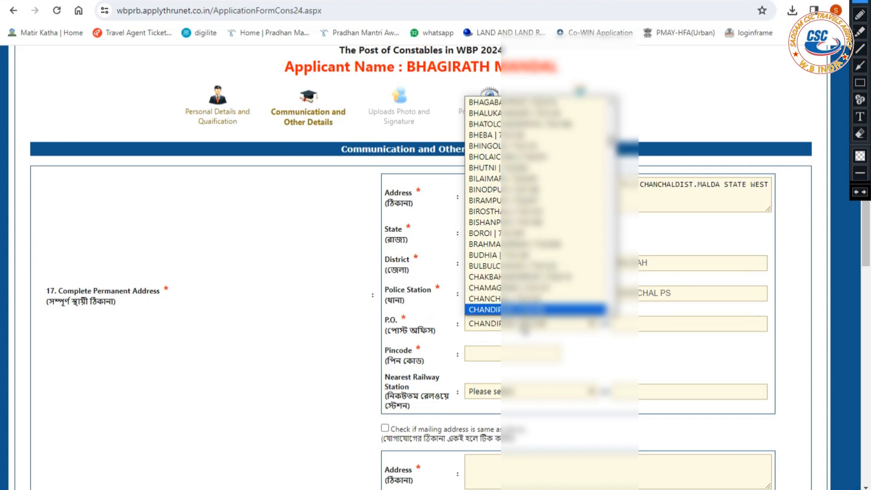
key("Down")
key("Down")
key("Down")
key("Down")
key("Down")
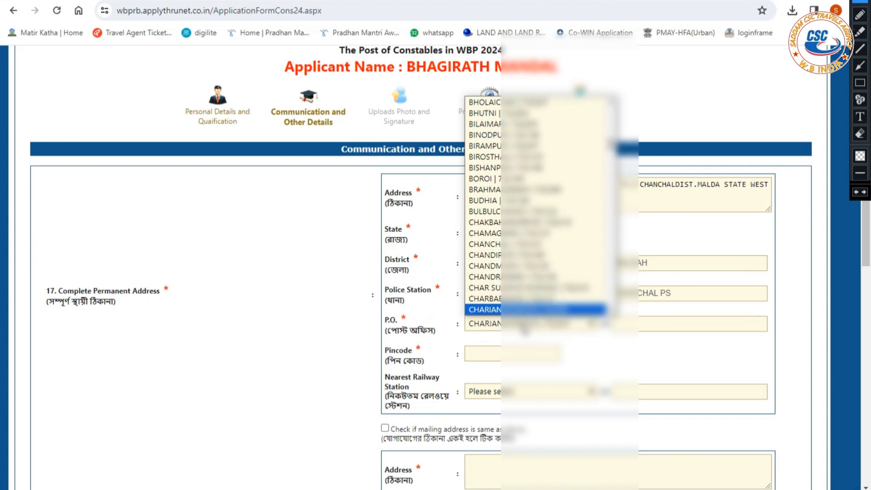
key("Down")
key("Down")
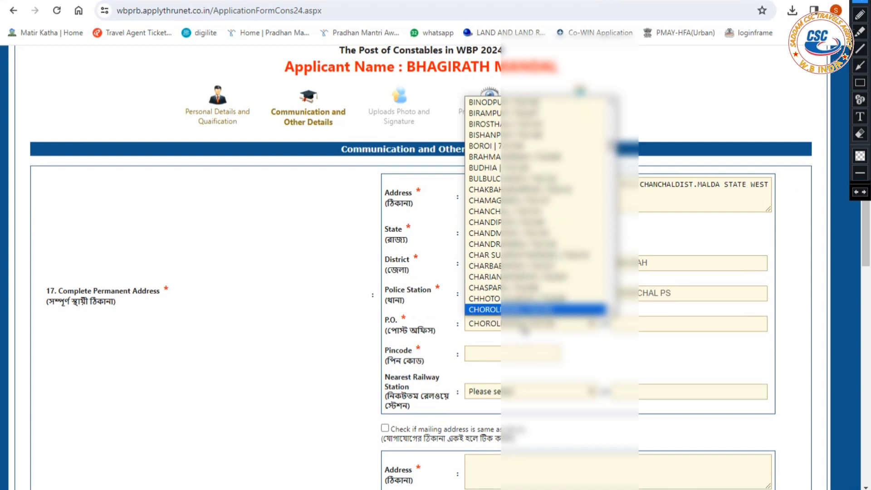
key("Return")
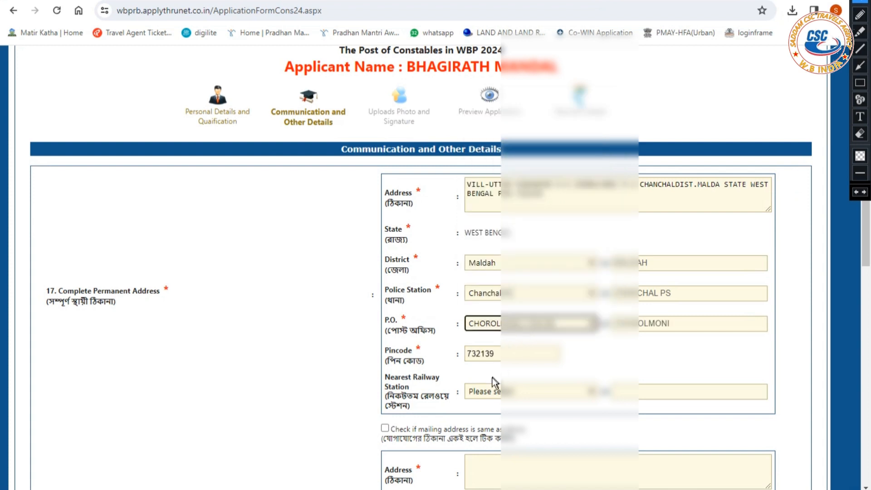
Choose the Malda nearest railway station and mark the mailing address same as permanent.
scroll(491, 381, "down", 1)
left_click(496, 398)
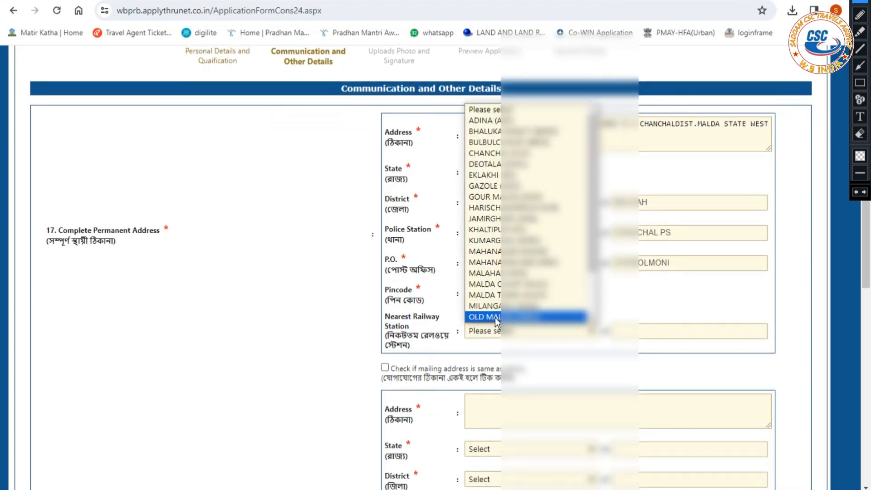
type("mal")
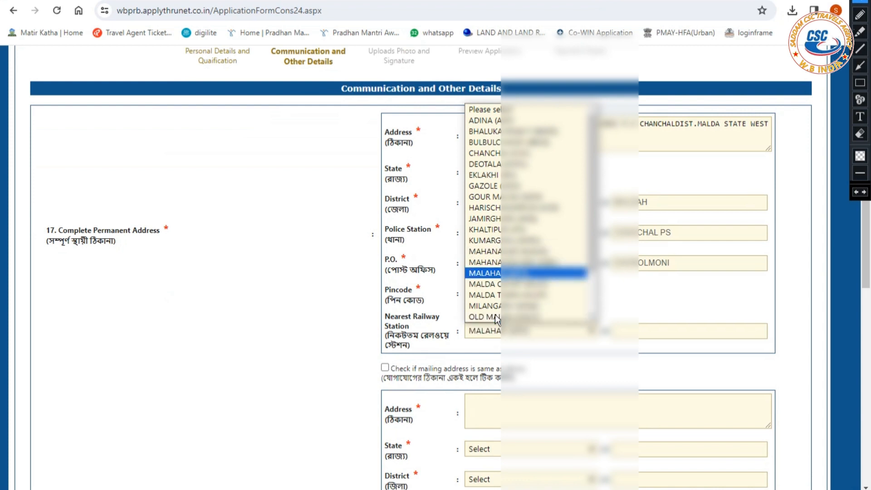
key("Return")
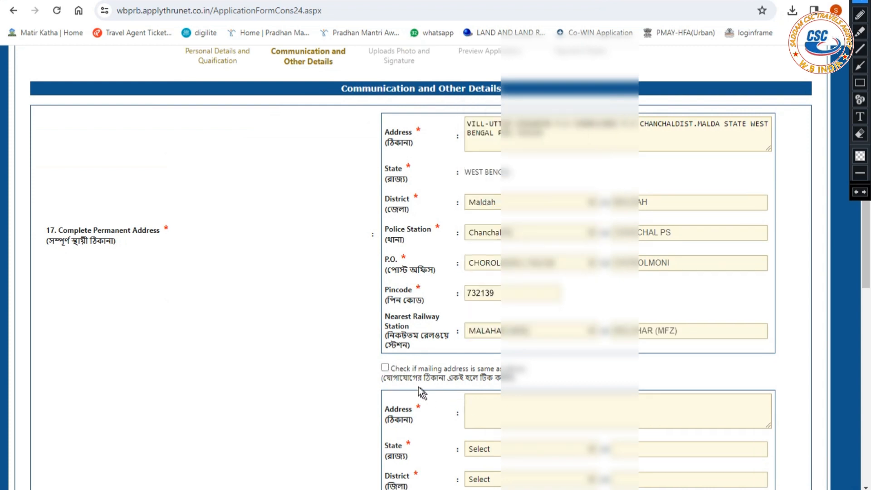
left_click(404, 376)
scroll(519, 398, "down", 4)
Set known language to BENGALI and religion to HINDUISM.
scroll(519, 398, "down", 1)
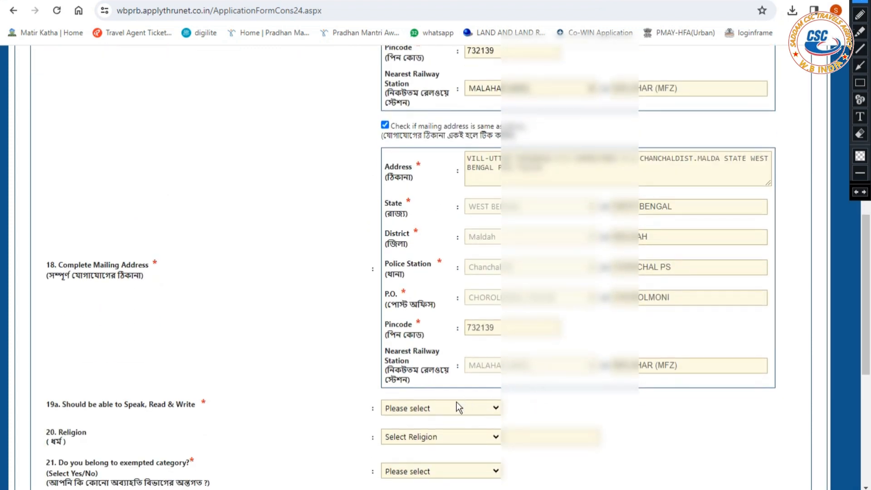
scroll(456, 402, "down", 3)
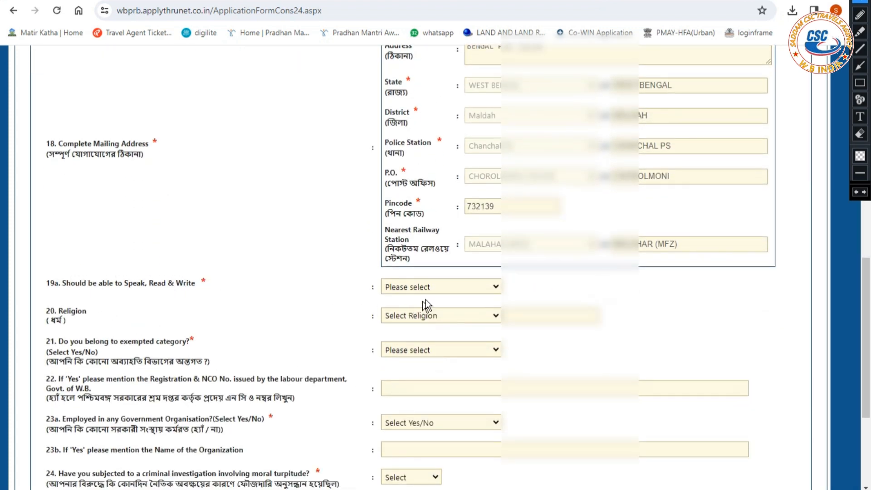
left_click(458, 290)
left_click(417, 310)
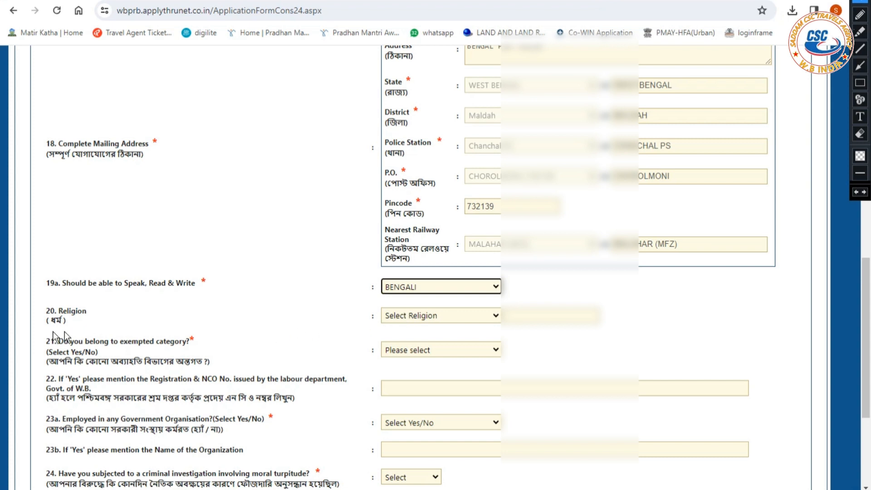
left_click(424, 315)
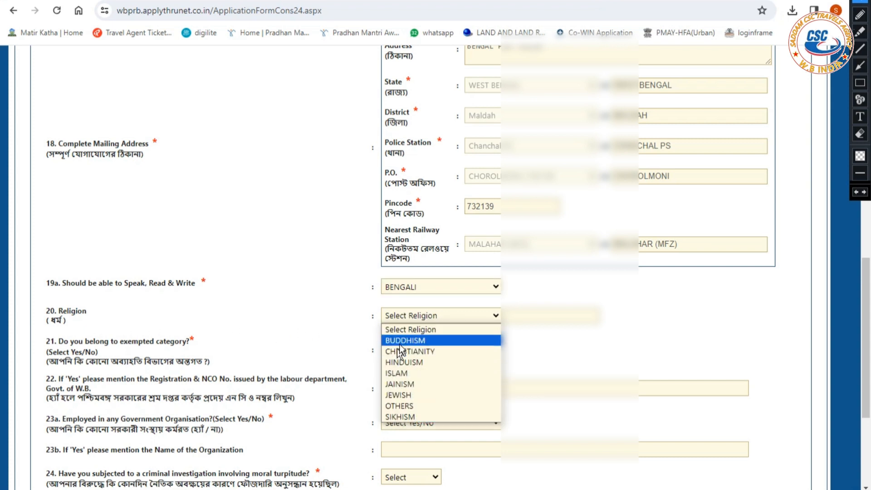
left_click(406, 363)
Answer No to exempted category, government employment and criminal investigation questions.
scroll(405, 366, "down", 1)
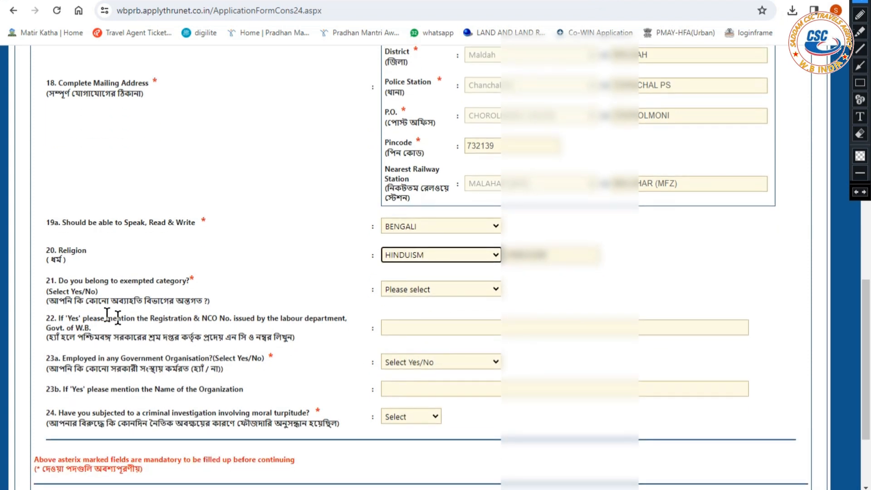
left_click(442, 290)
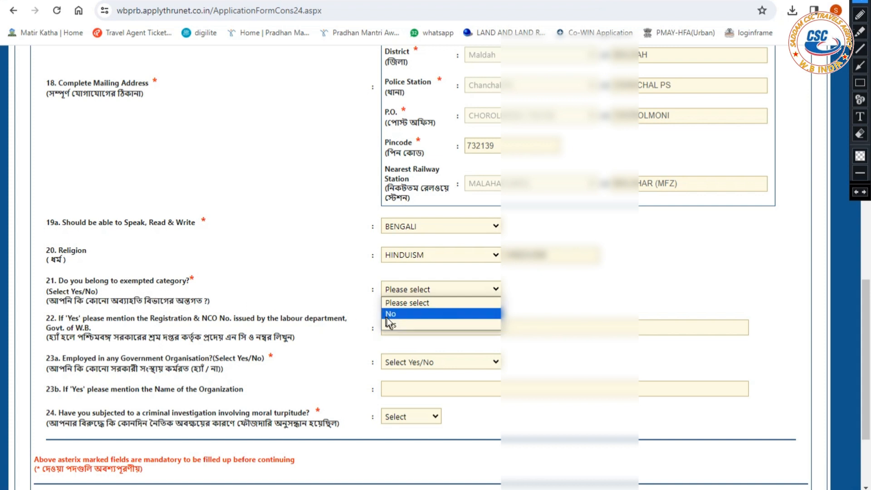
left_click(402, 317)
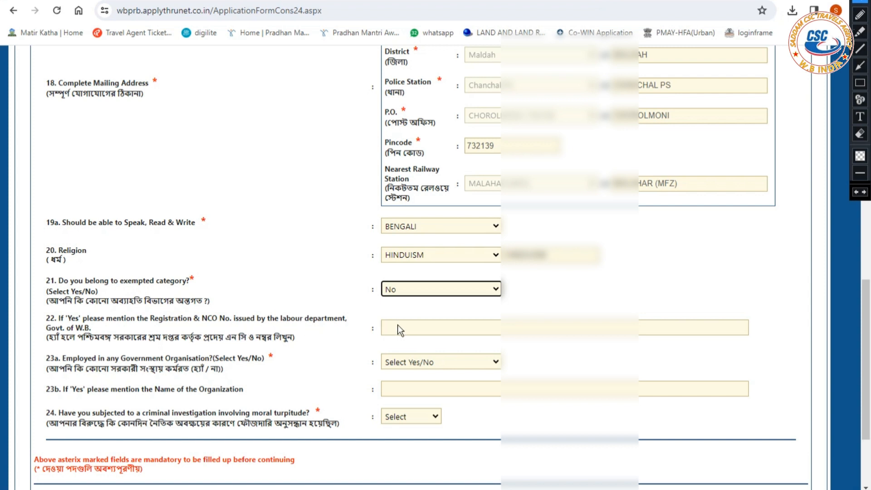
scroll(397, 325, "down", 2)
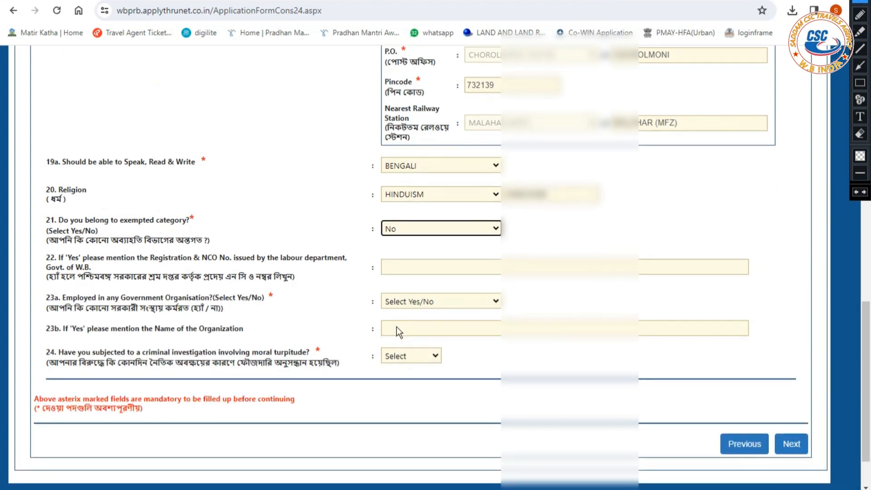
left_click(447, 301)
left_click(422, 337)
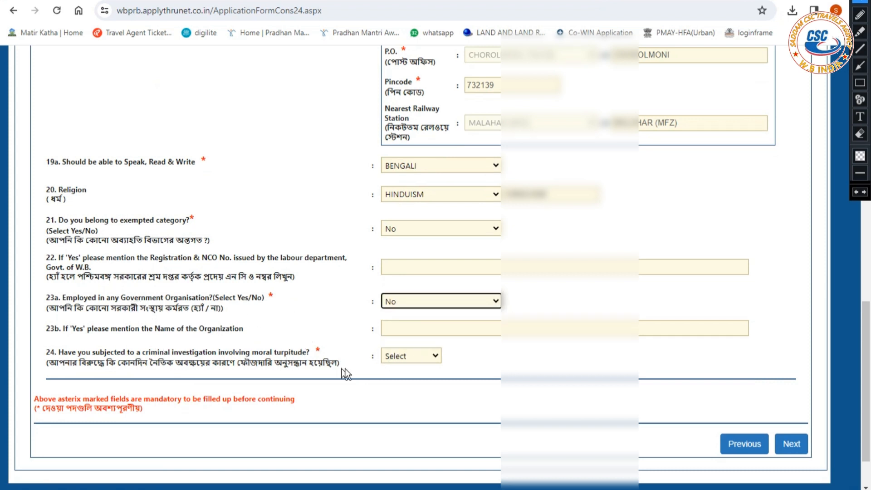
left_click(420, 358)
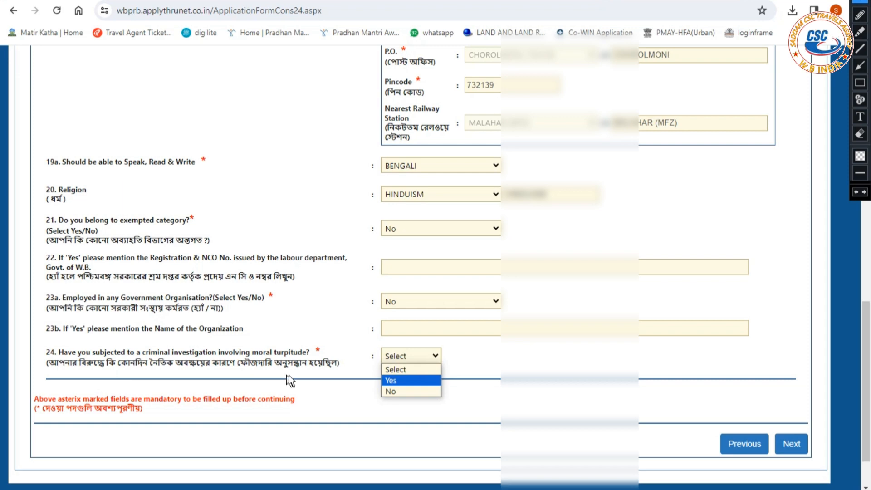
left_click(401, 390)
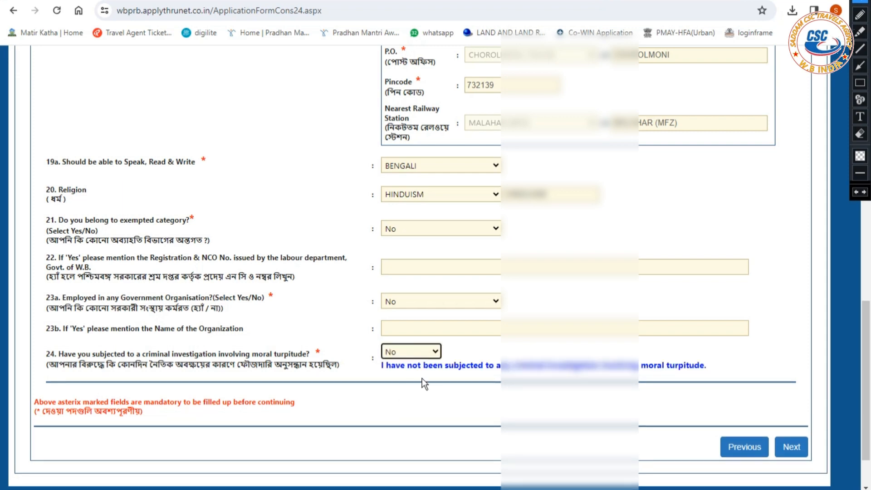
Go to the next page and confirm the summarised details.
scroll(422, 378, "down", 2)
left_click(792, 383)
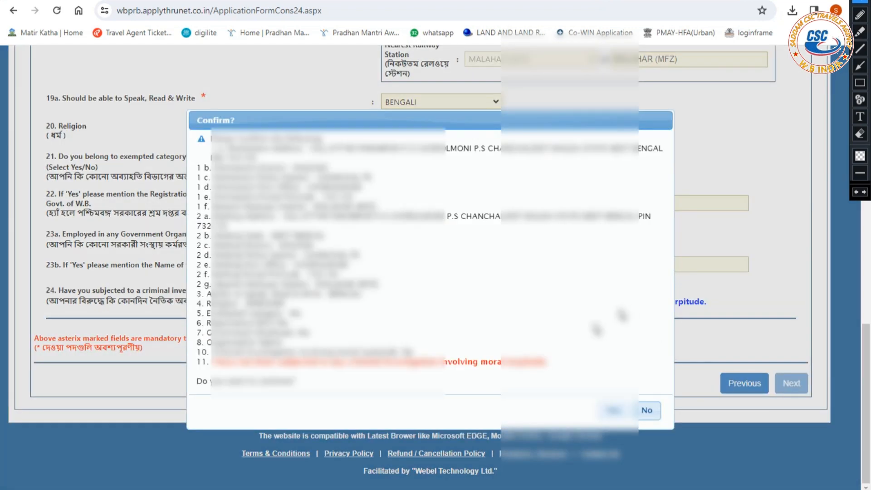
left_click(612, 410)
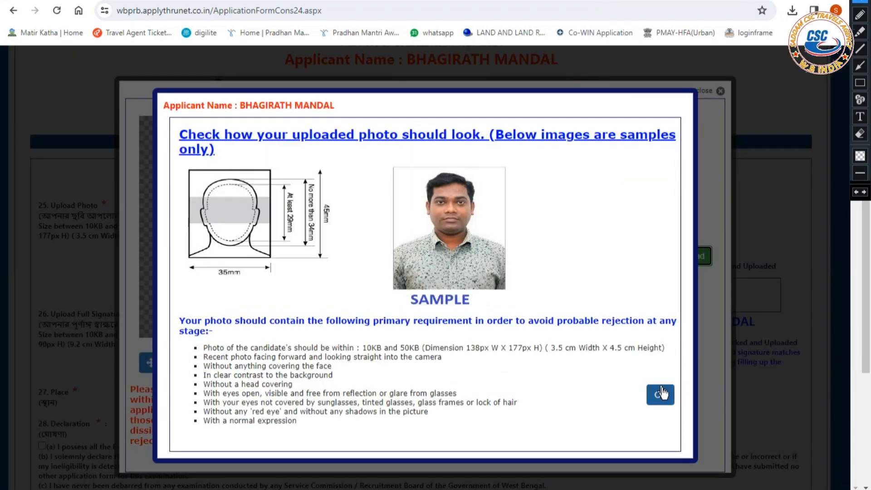
Dismiss the sample photo, tick the guidance checkbox and upload the cropped passport photo.
left_click(660, 393)
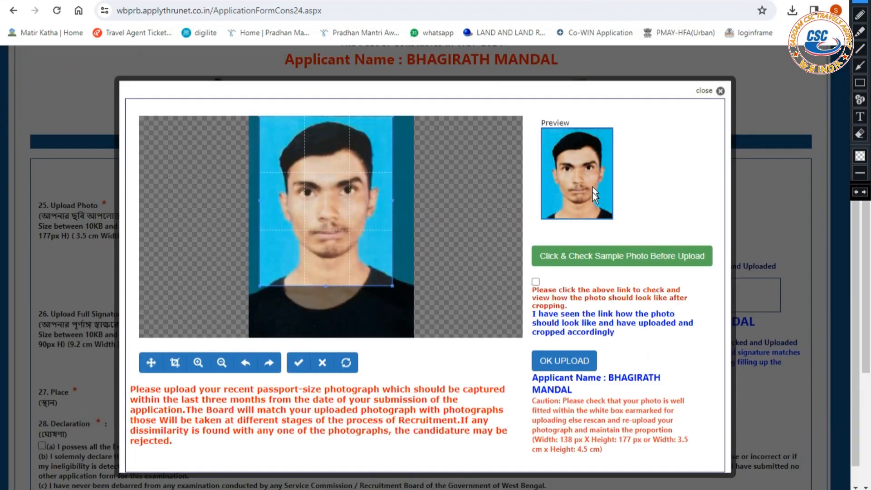
left_click(556, 363)
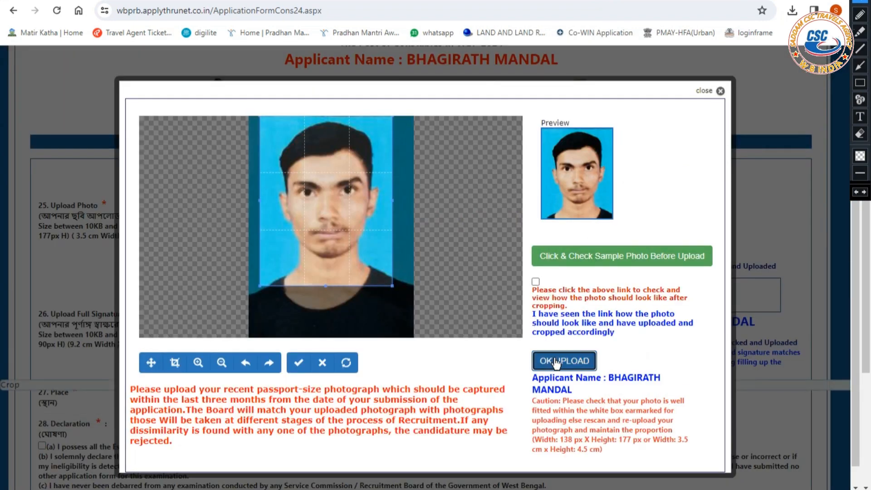
left_click(536, 281)
left_click(557, 334)
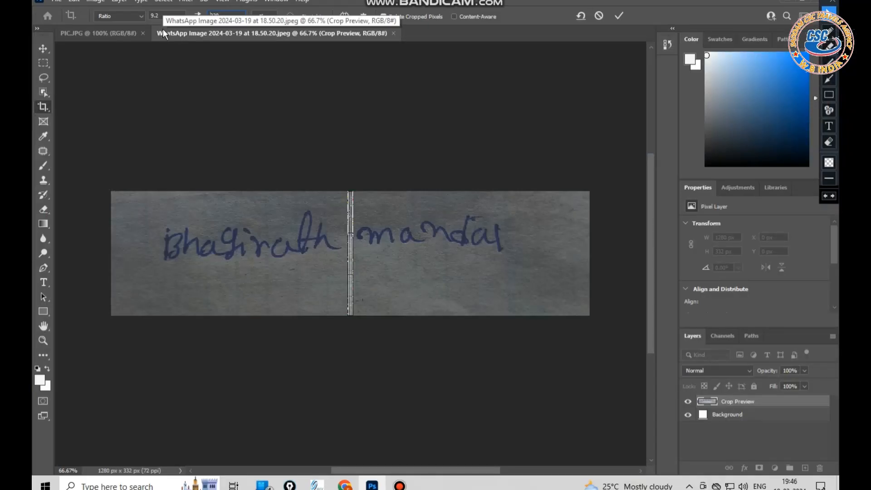
Enter 2.4 as the crop ratio height and commit the signature crop.
type("2.42")
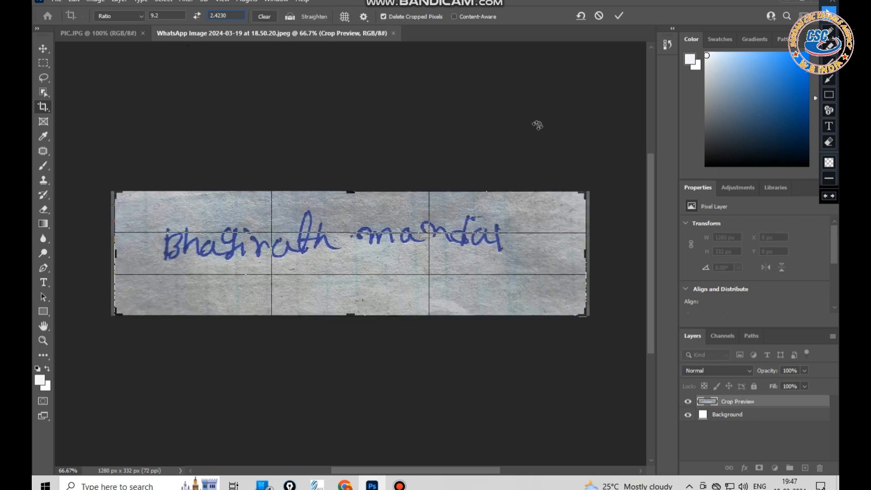
left_click(619, 16)
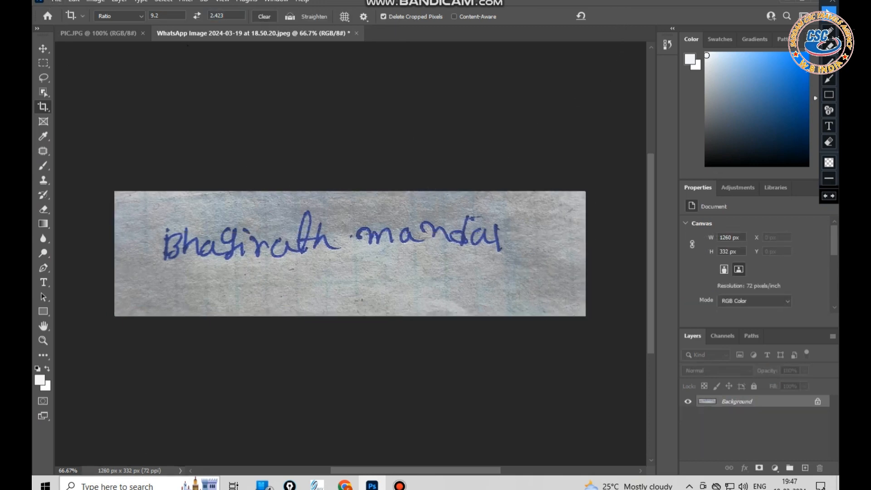
Save the cropped signature on this computer as AAQQ on the Desktop.
left_click(65, 2)
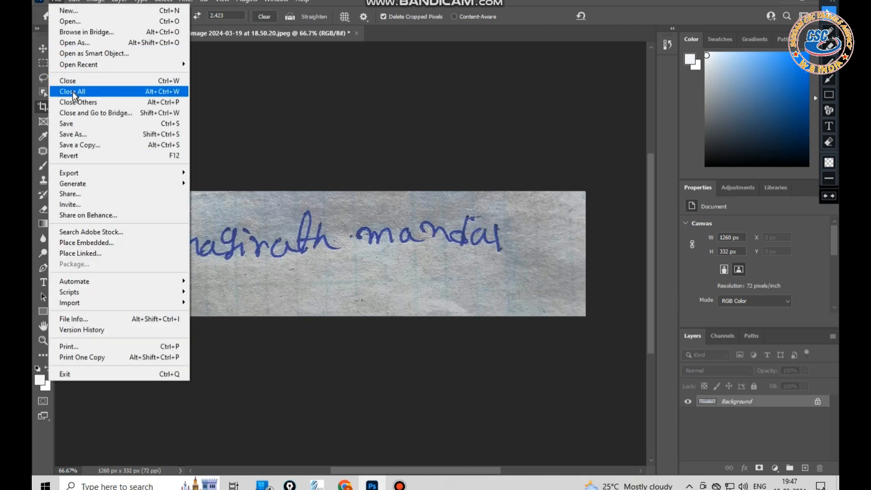
left_click(78, 129)
left_click(504, 336)
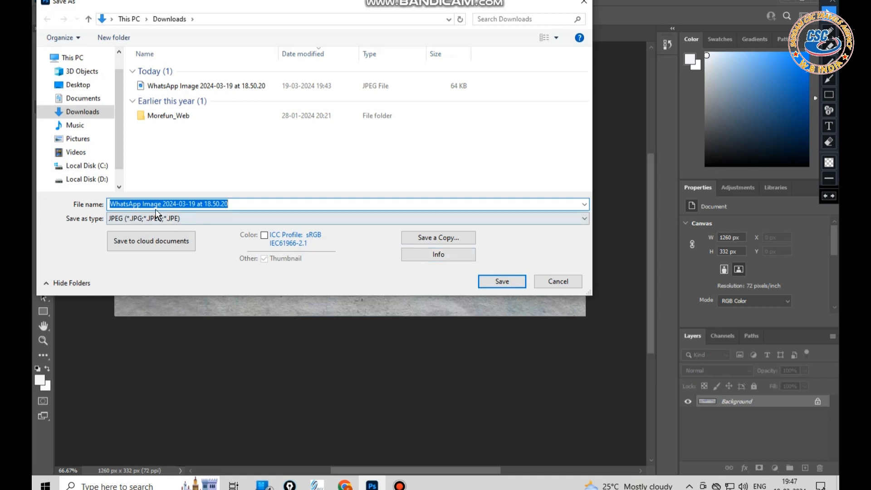
type("AAQQ")
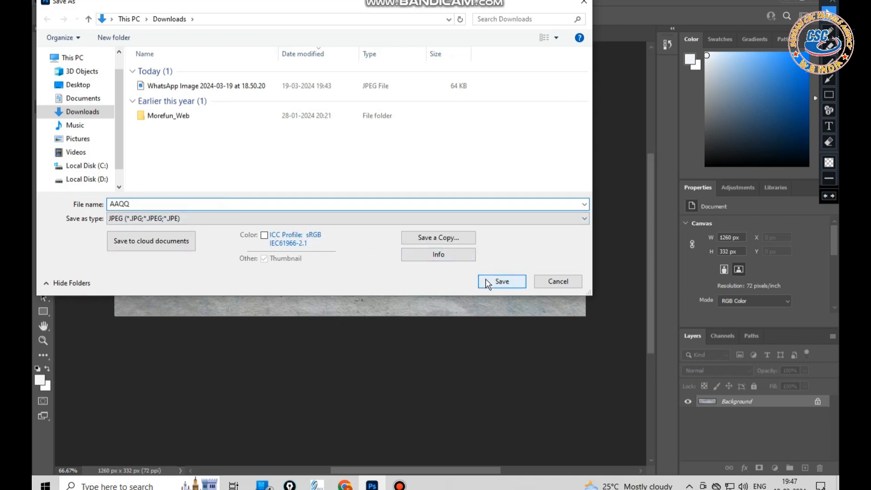
left_click(76, 85)
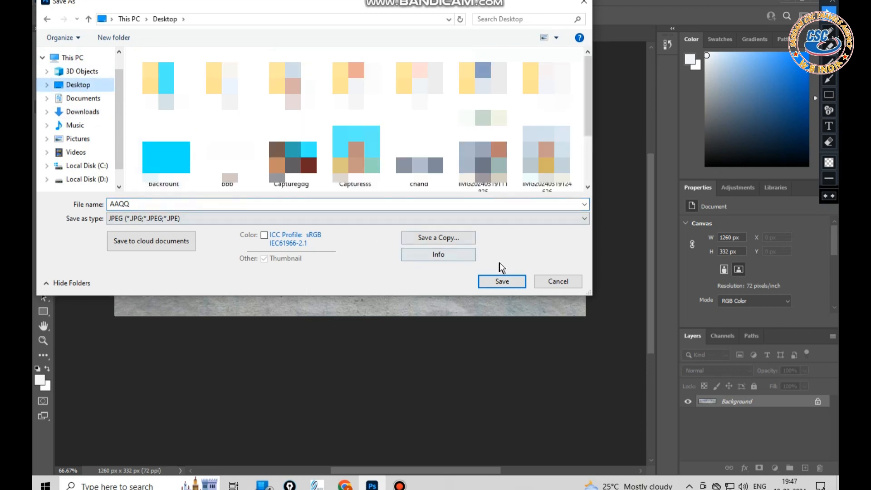
Save it as a JPEG at quality 0 and open the form's file picker.
left_click(502, 280)
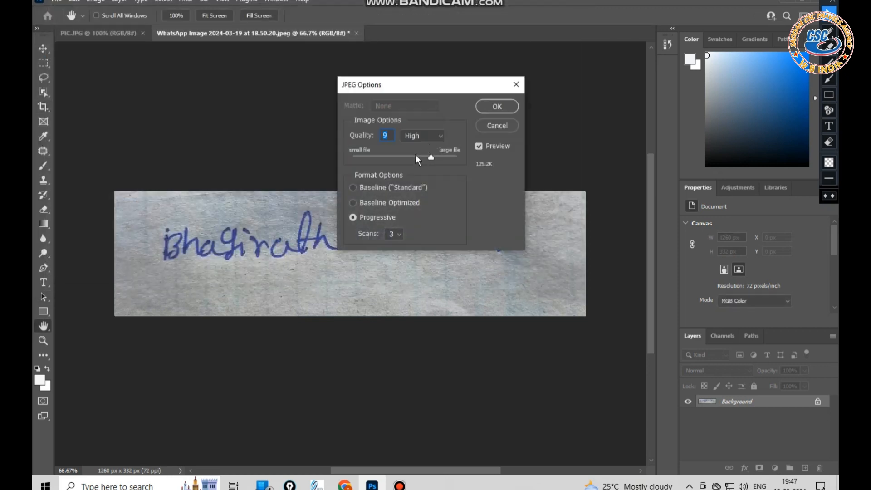
left_click_drag(430, 158, 263, 165)
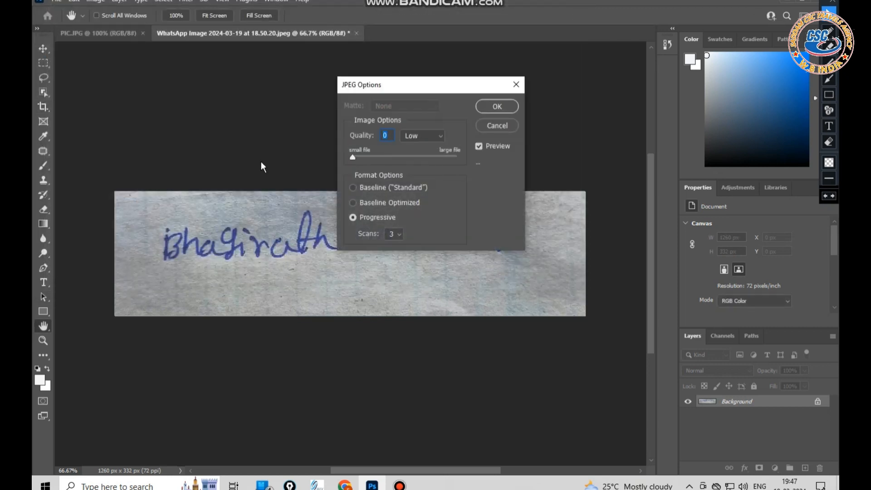
left_click(495, 113)
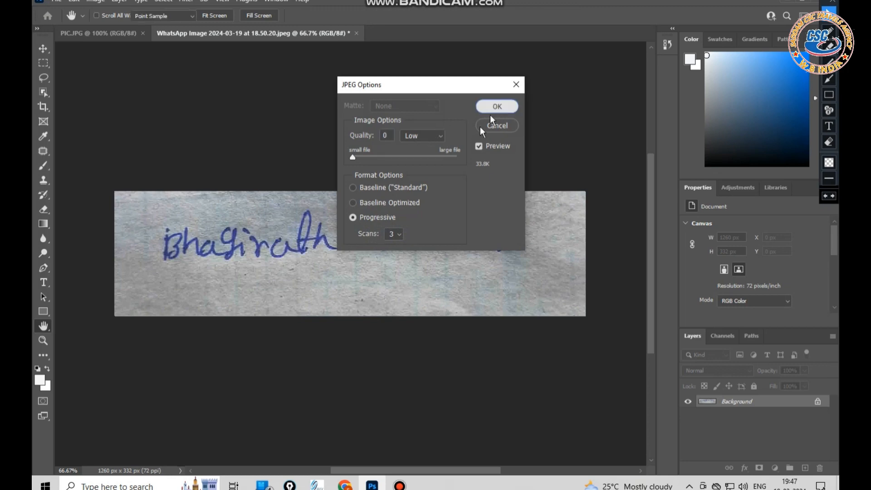
left_click(344, 486)
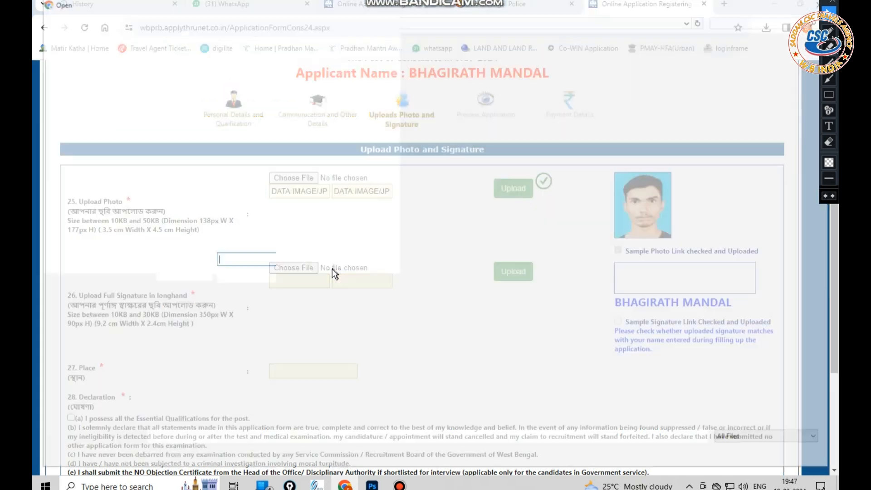
Pick the AAQQ file, upload it, and fit the crop box around the signature.
scroll(433, 229, "down", 1)
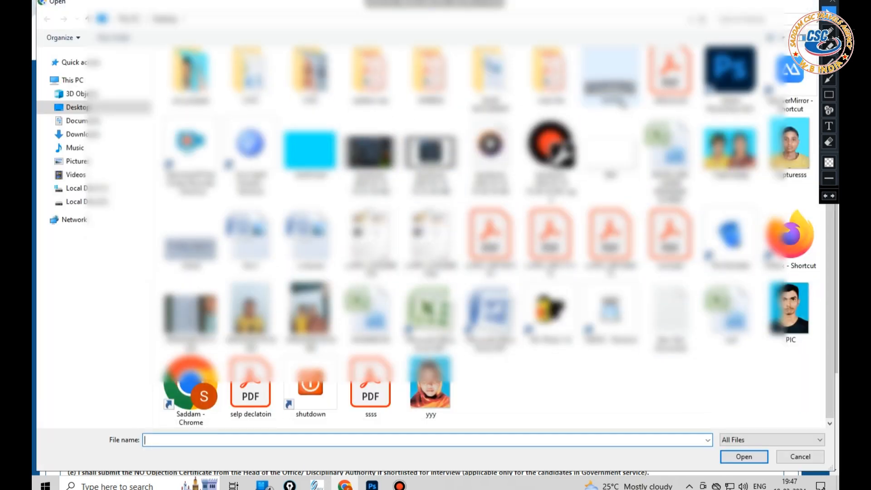
double_click(621, 97)
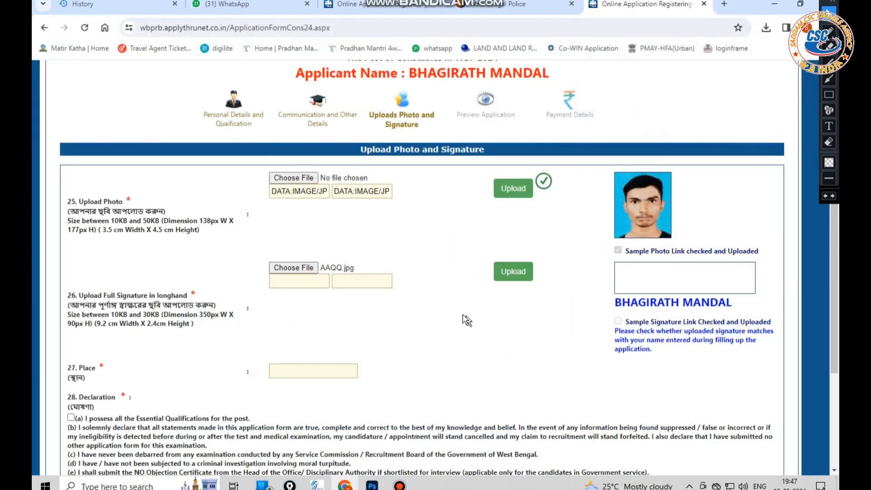
left_click(511, 272)
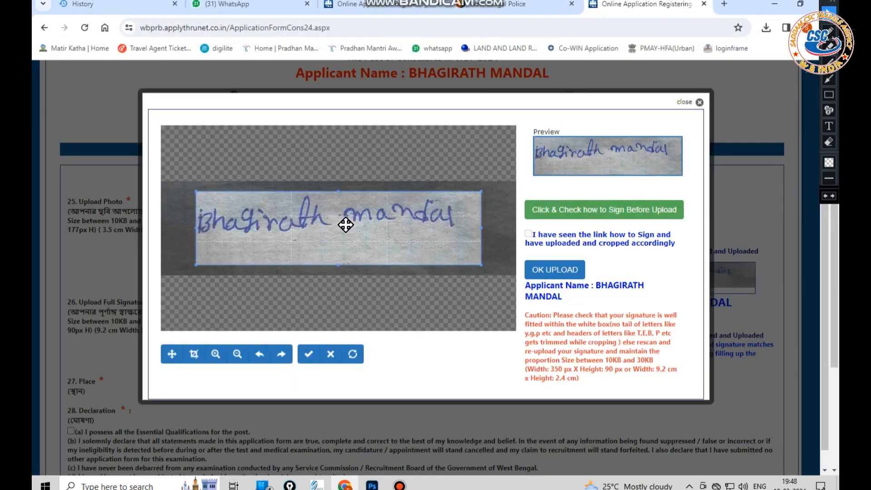
left_click_drag(344, 226, 341, 214)
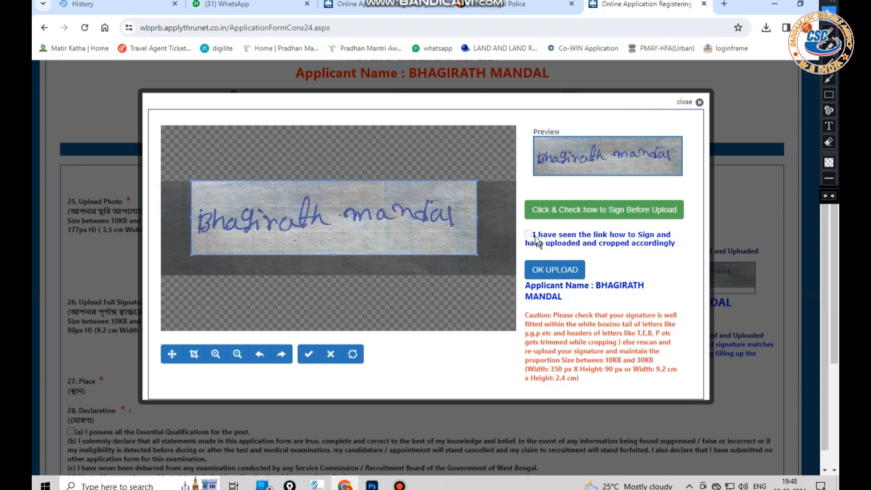
View the signing guide, tick its confirmation, and upload the cropped signature.
left_click(551, 278)
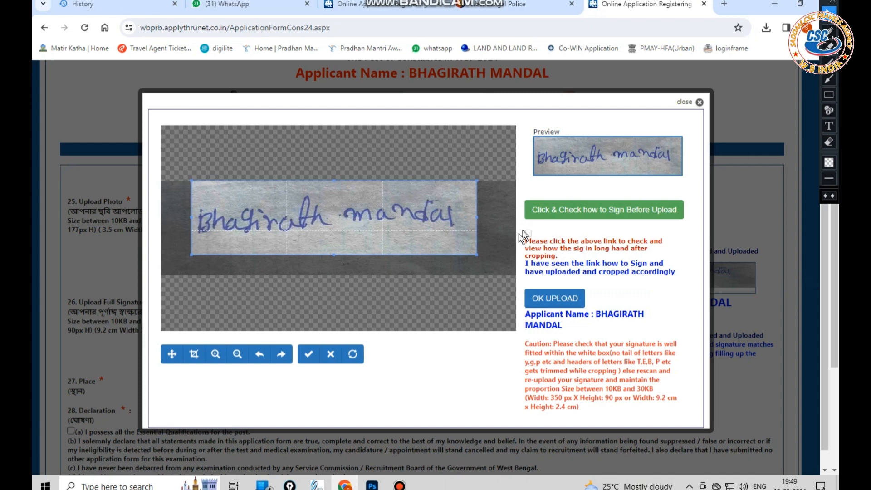
left_click(576, 213)
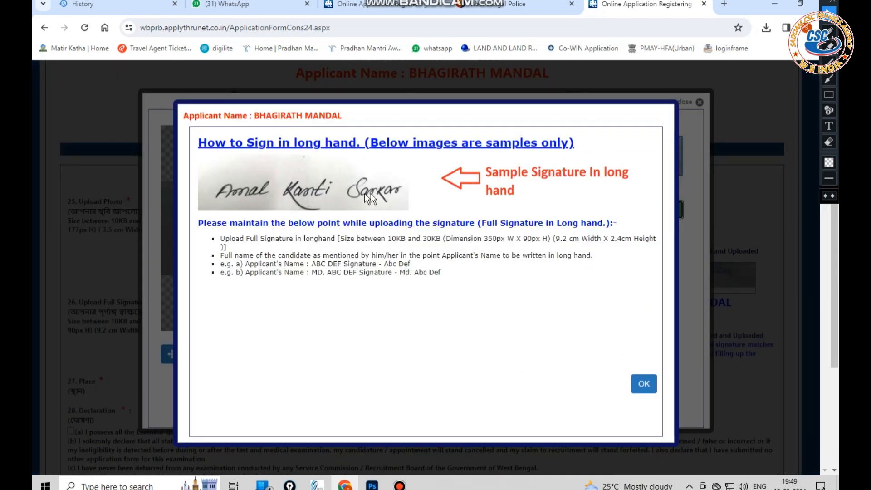
left_click(642, 384)
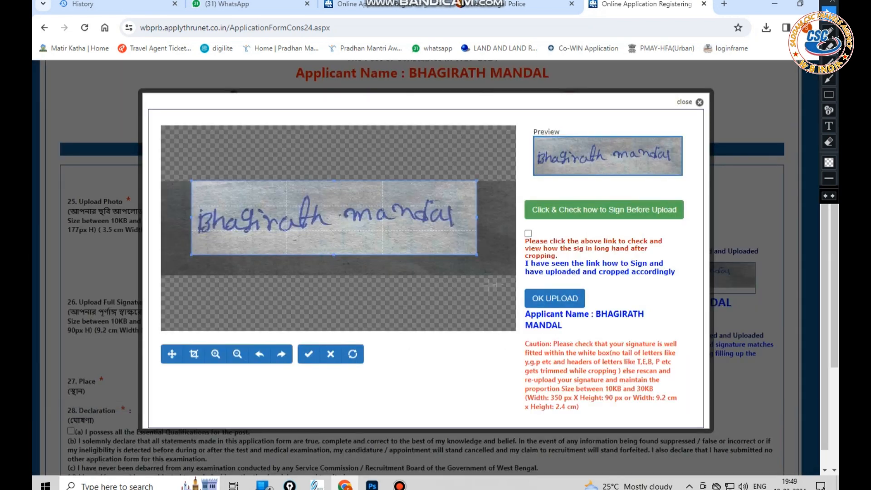
left_click(528, 234)
left_click(555, 274)
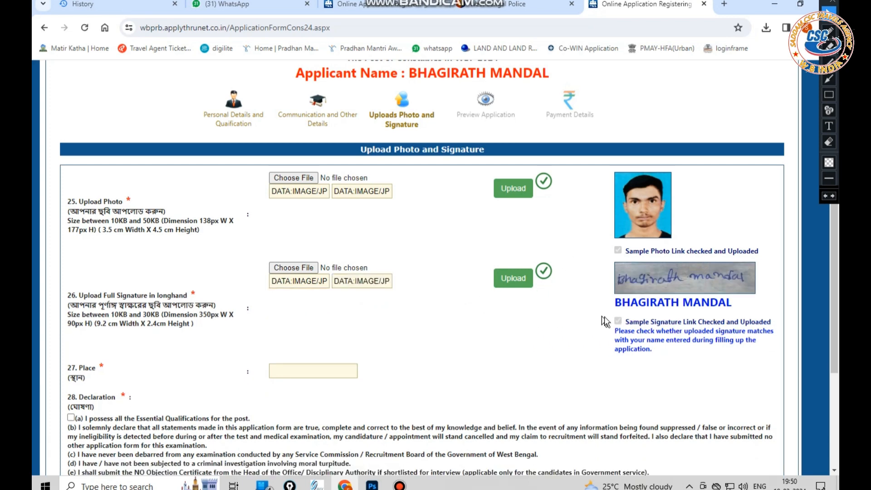
scroll(606, 322, "down", 3)
Enter 'UTTAR DINAJ' as Place, agree to declaration (a), and confirm the submission.
left_click(272, 259)
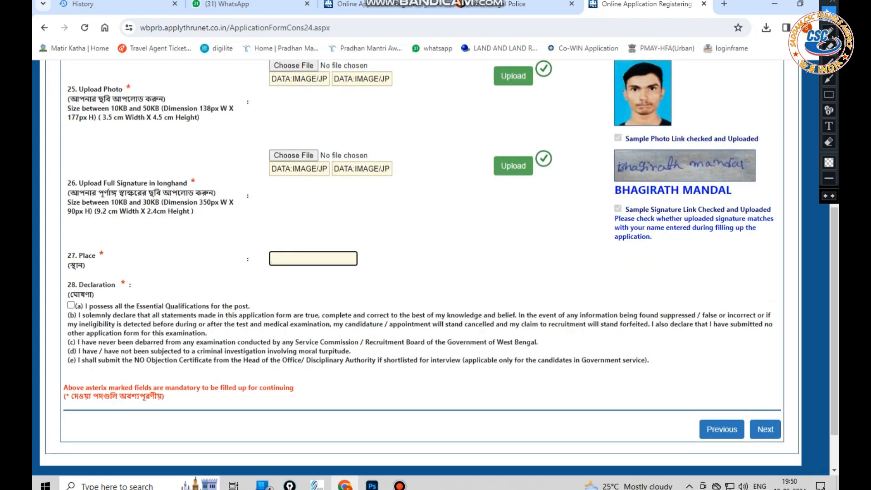
type("UTTAR DINAJ")
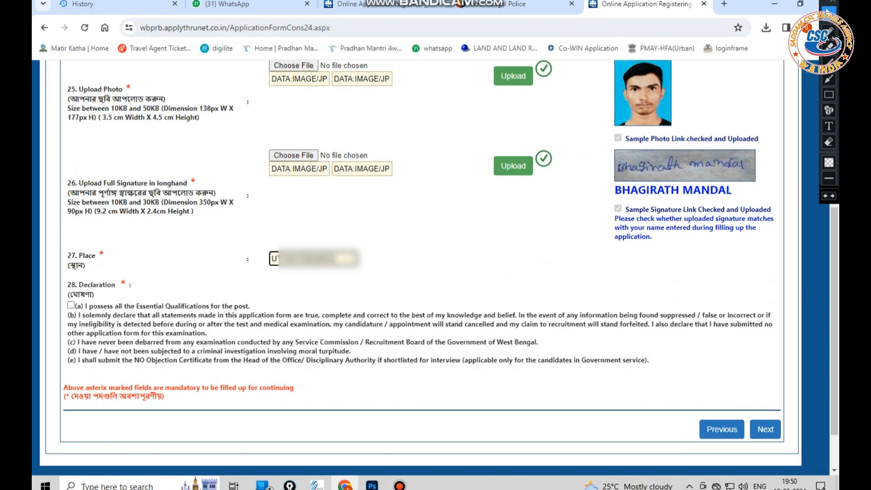
left_click(74, 307)
scroll(75, 309, "down", 2)
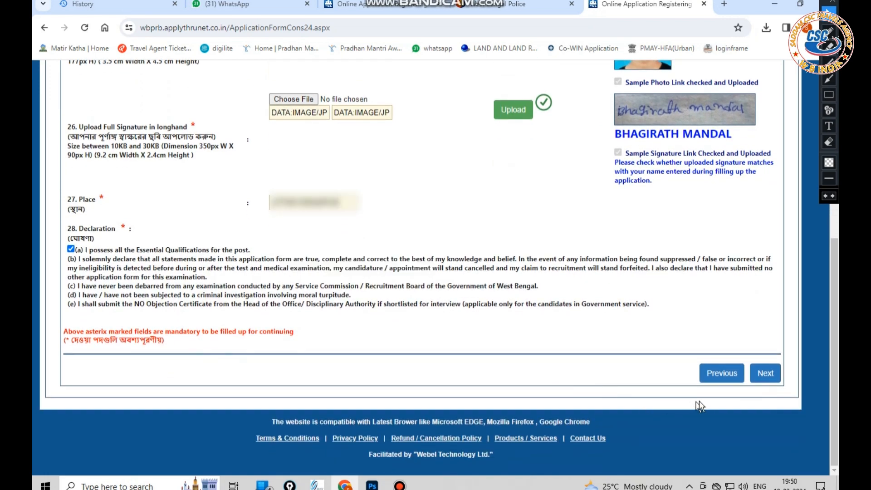
left_click(767, 374)
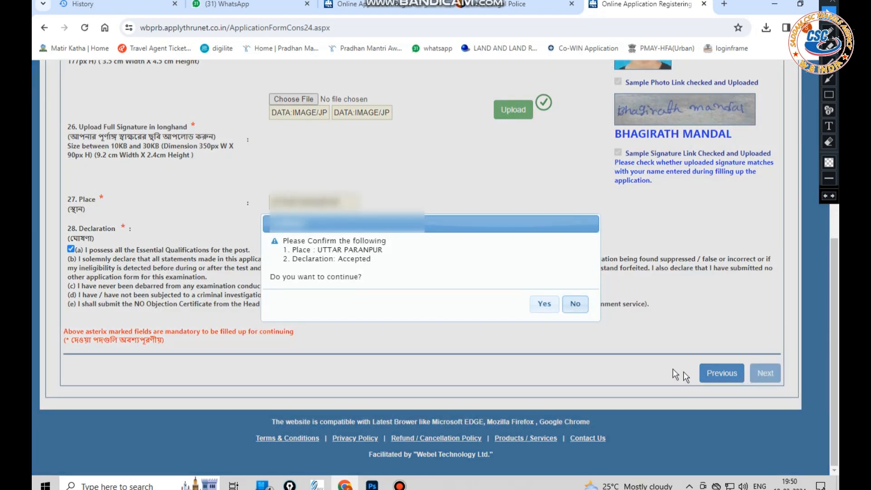
left_click(545, 305)
Tick the preview verification checklist and confirm to continue to payment.
scroll(526, 347, "down", 20)
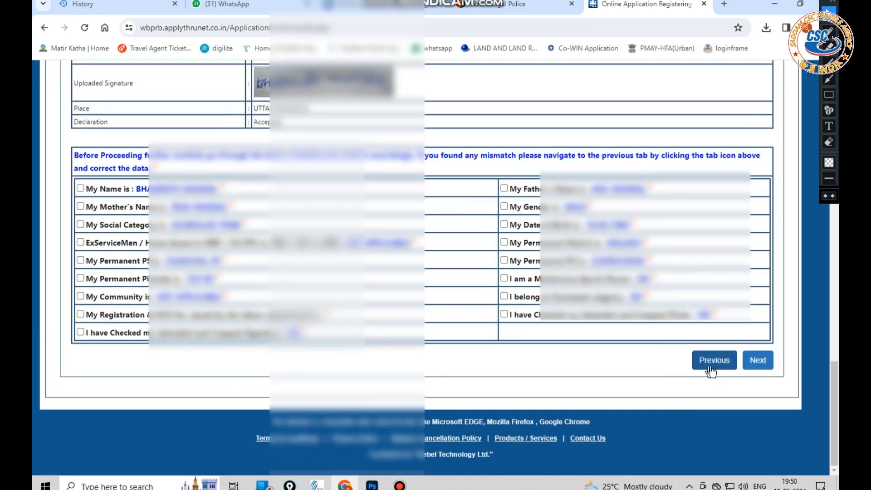
left_click(759, 361)
left_click(382, 280)
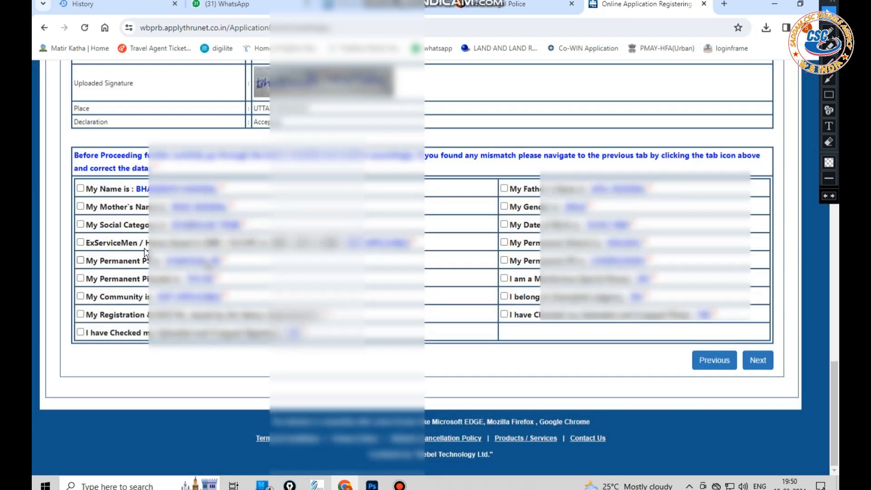
left_click(80, 189)
left_click(757, 360)
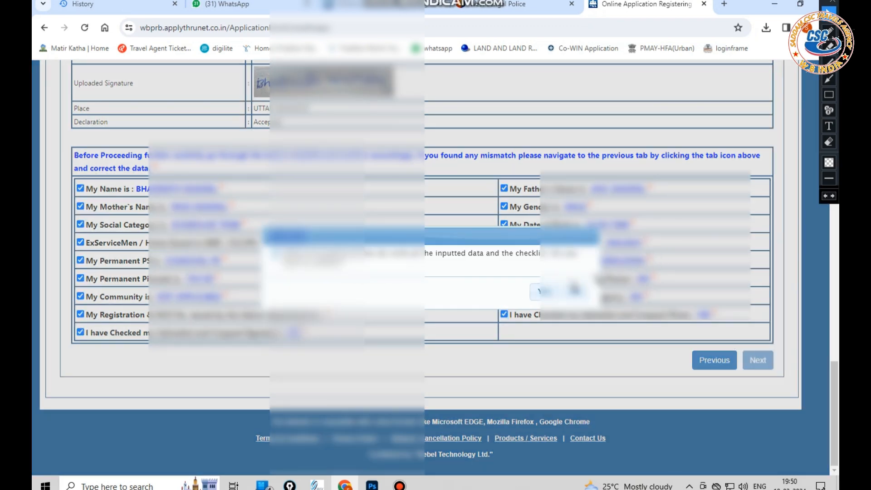
left_click(544, 291)
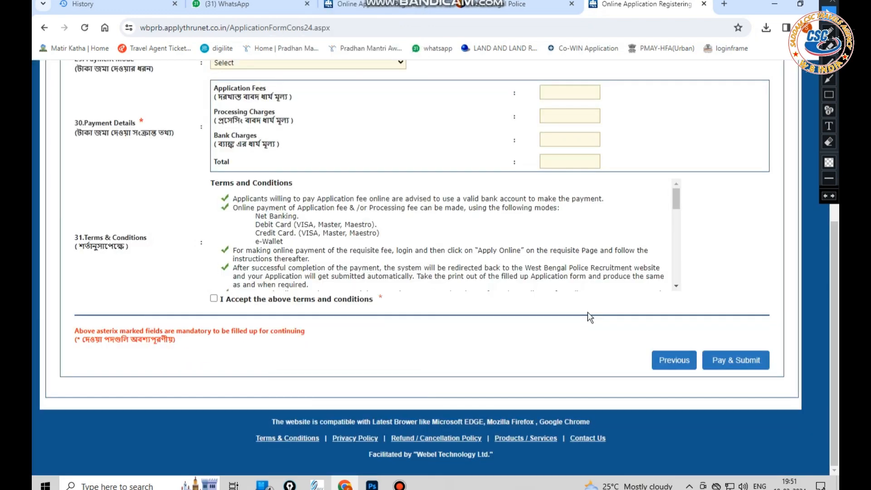
Set Payment Mode to 'Online Payment through HDFC PAYU | Bill Desk' and accept the terms.
scroll(525, 291, "up", 3)
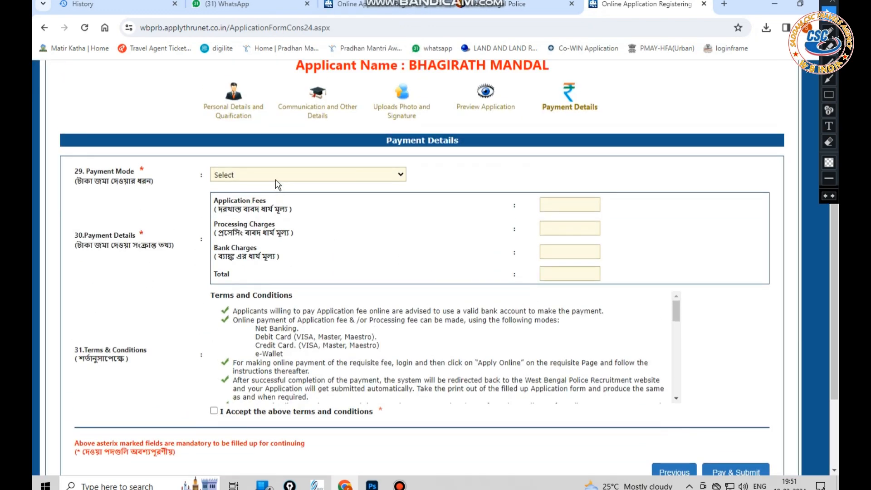
left_click(275, 176)
left_click(242, 197)
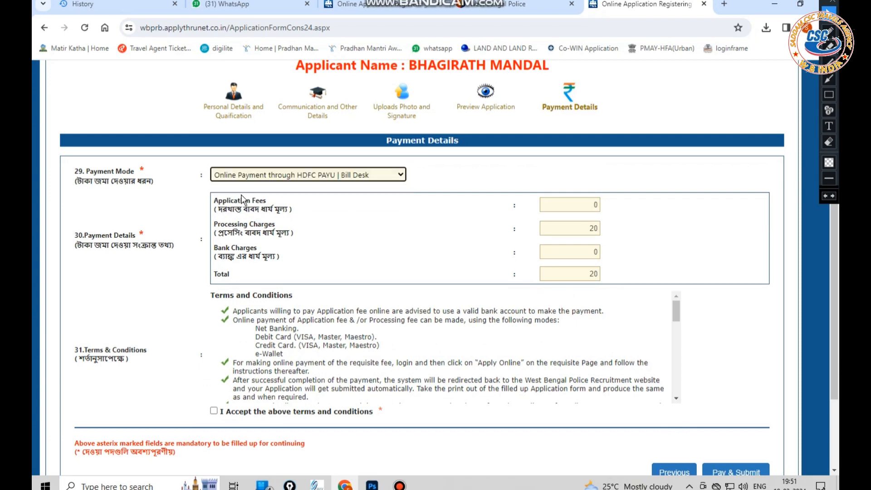
scroll(242, 199, "down", 3)
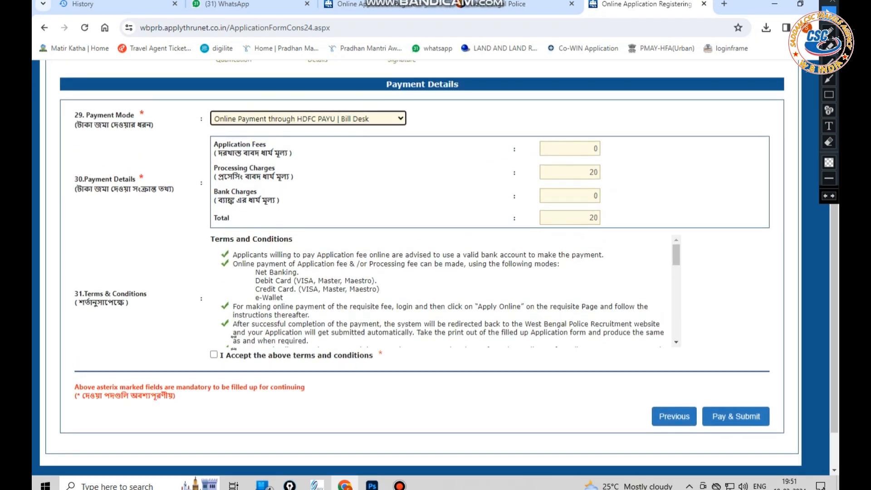
left_click(214, 354)
Pay & Submit the Rs. 20.00 fee, confirm, and proceed to the HDFC PAYU gateway.
scroll(522, 244, "down", 10)
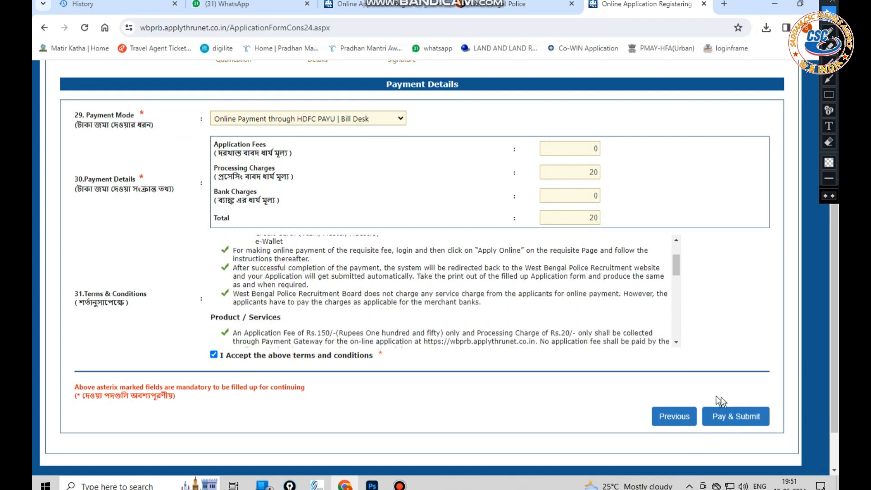
scroll(534, 313, "down", 1)
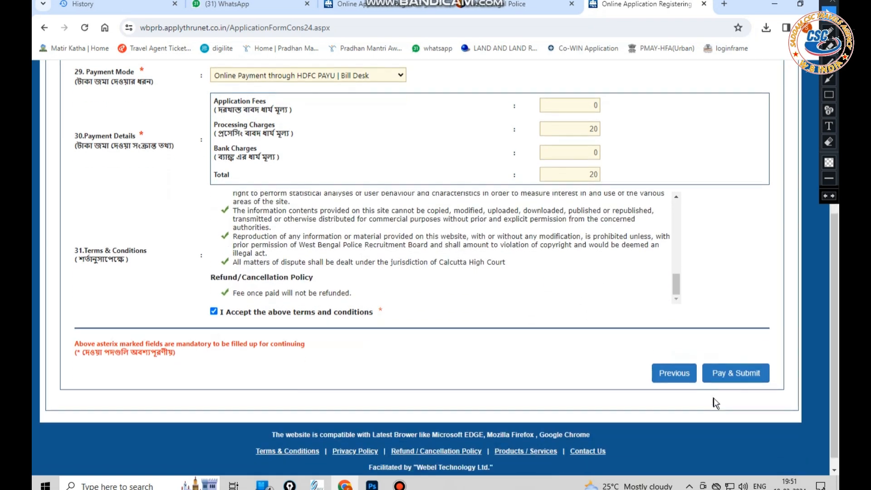
left_click(739, 360)
left_click(545, 321)
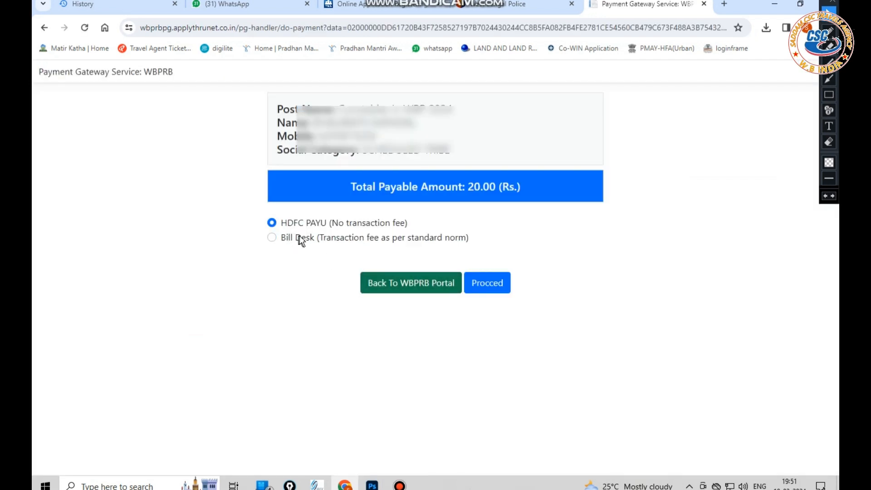
left_click(495, 288)
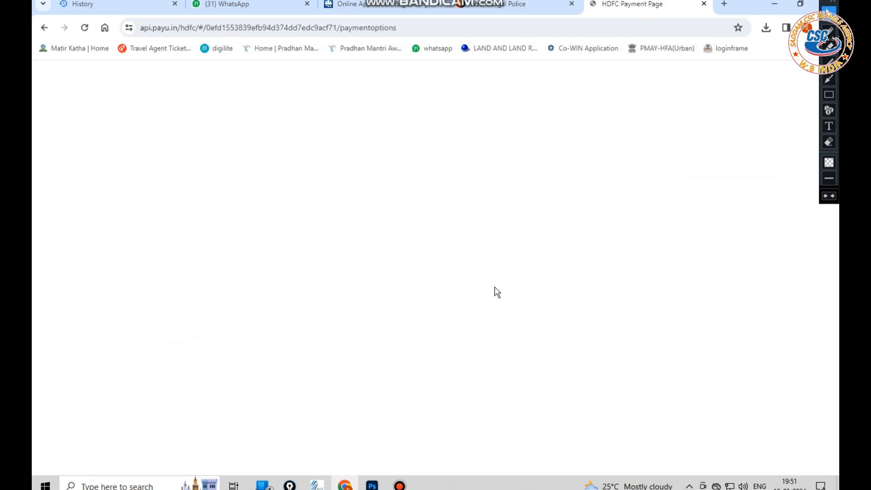
Pay ₹20.00 by UPI with Paytm, entering and verifying the UPI ID, then proceed.
scroll(359, 305, "down", 1)
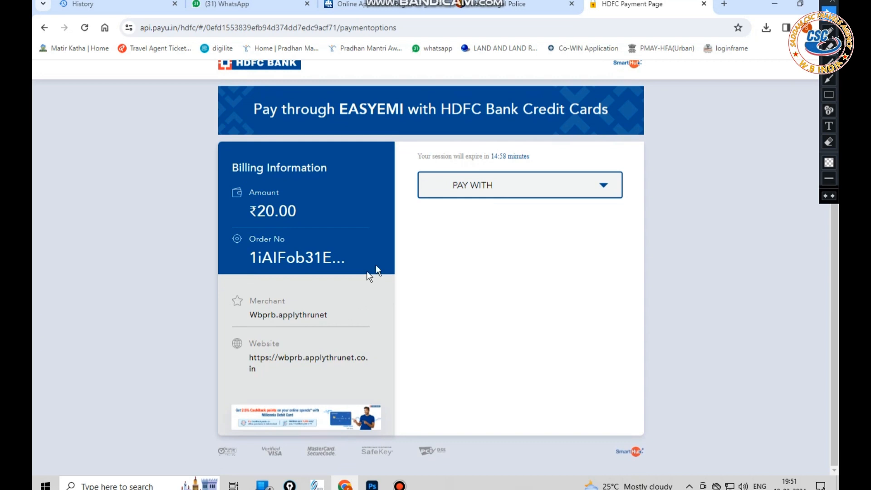
left_click(488, 194)
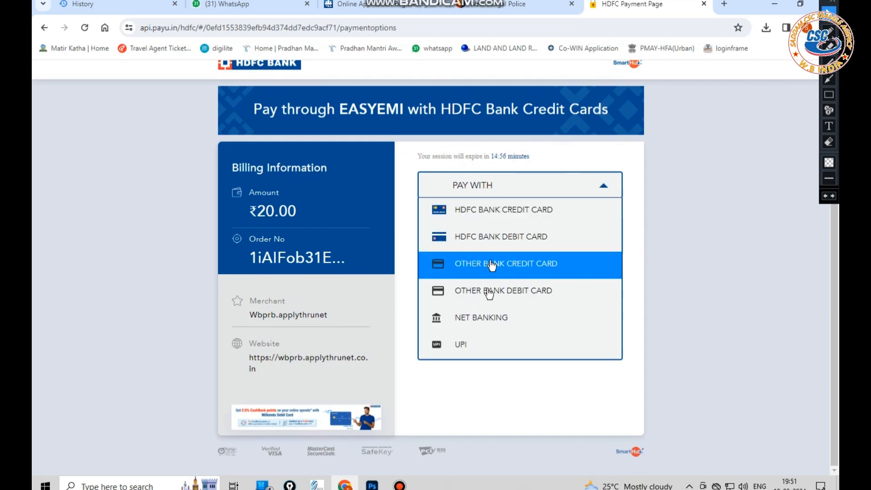
left_click(469, 345)
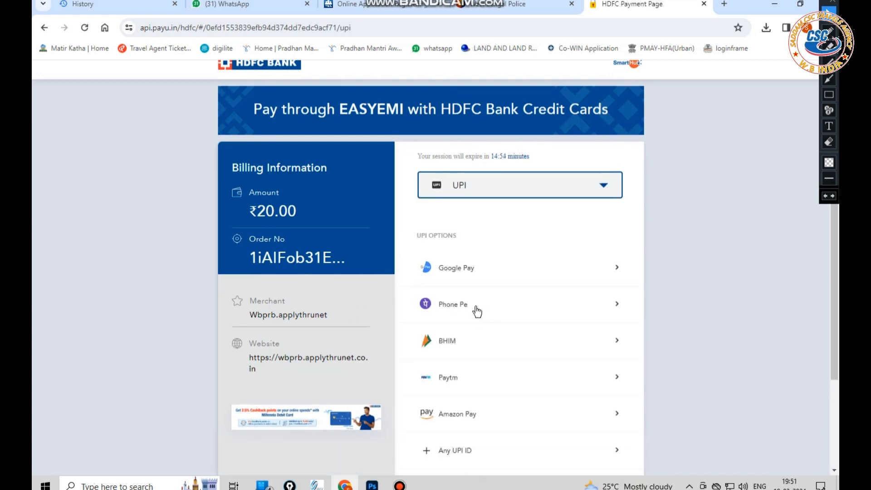
scroll(476, 311, "down", 1)
left_click(465, 320)
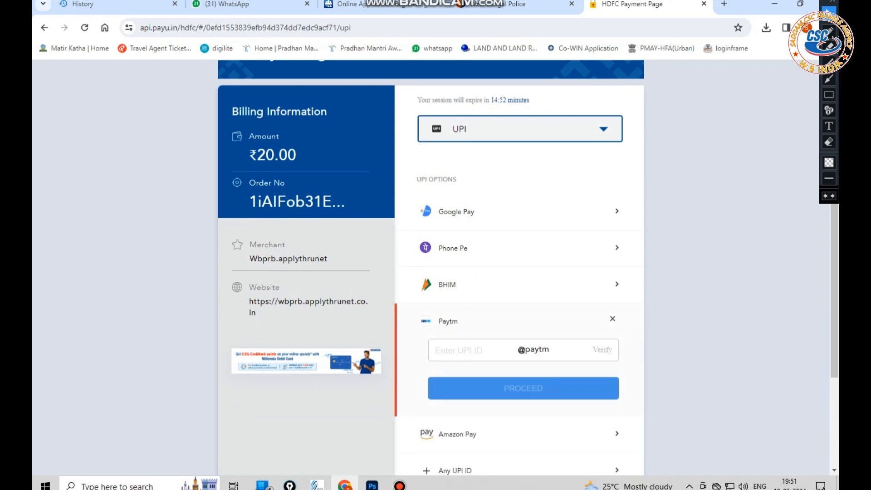
type("7407525??")
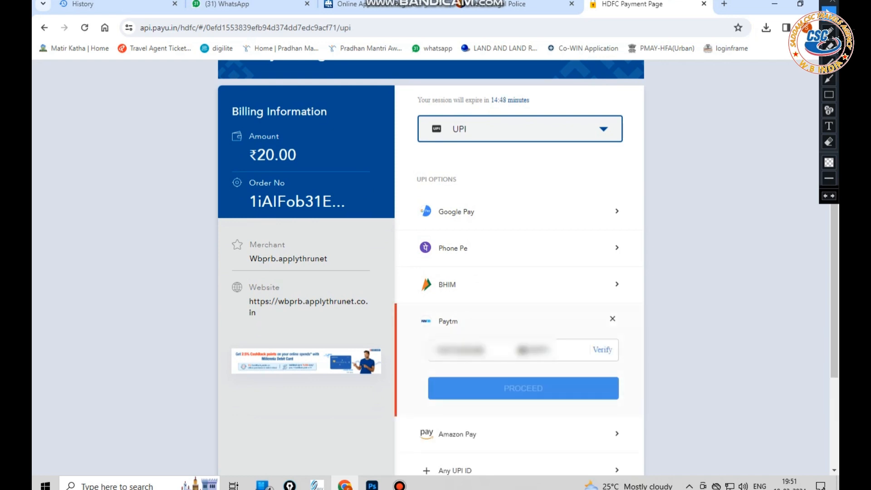
left_click(607, 352)
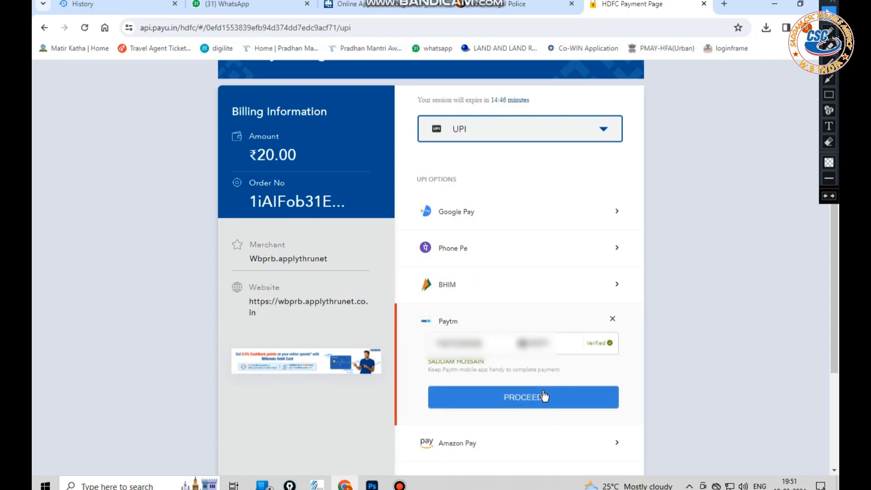
left_click(543, 390)
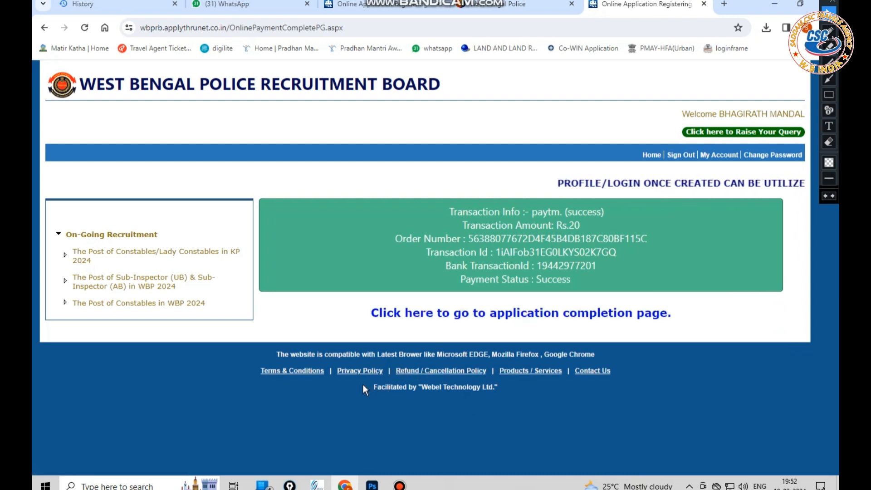
Follow the 'Click here to go to application completion page.' link below the transaction details.
left_click(575, 317)
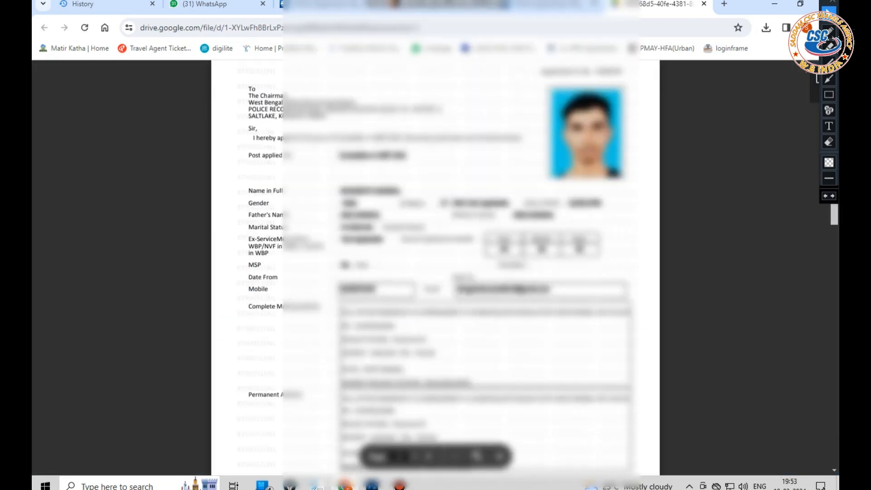
Open the completed application form PDF in Drive's full viewer and bring up its Print settings.
scroll(684, 215, "down", 15)
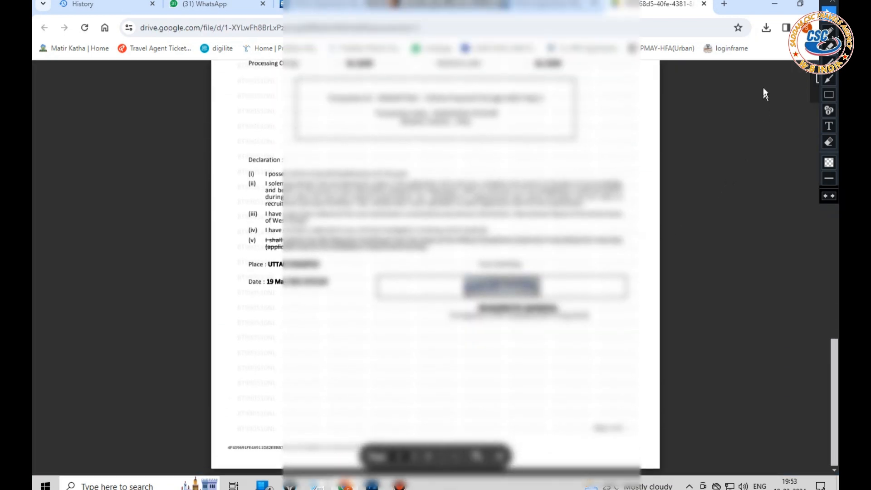
scroll(782, 186, "up", 10)
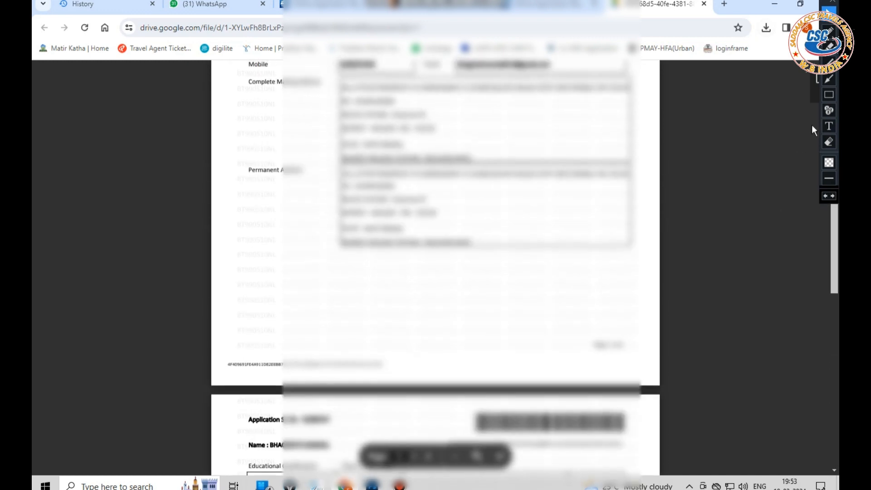
left_click(814, 83)
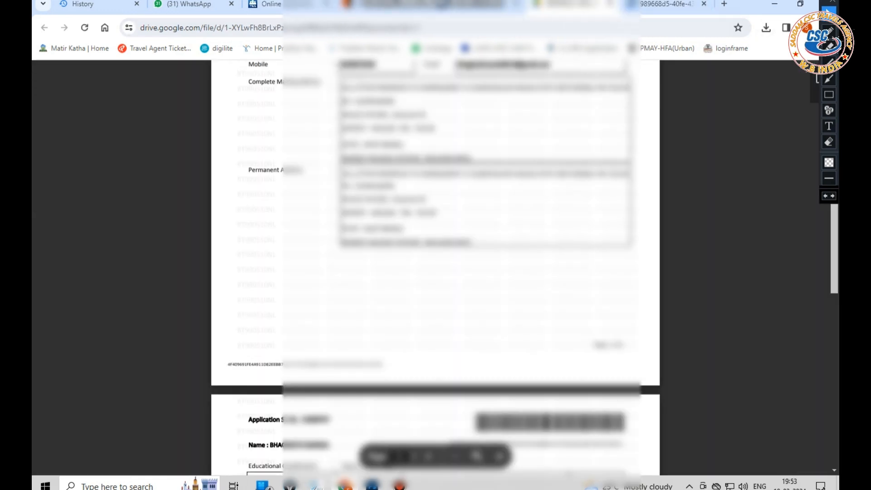
scroll(435, 267, "up", 7)
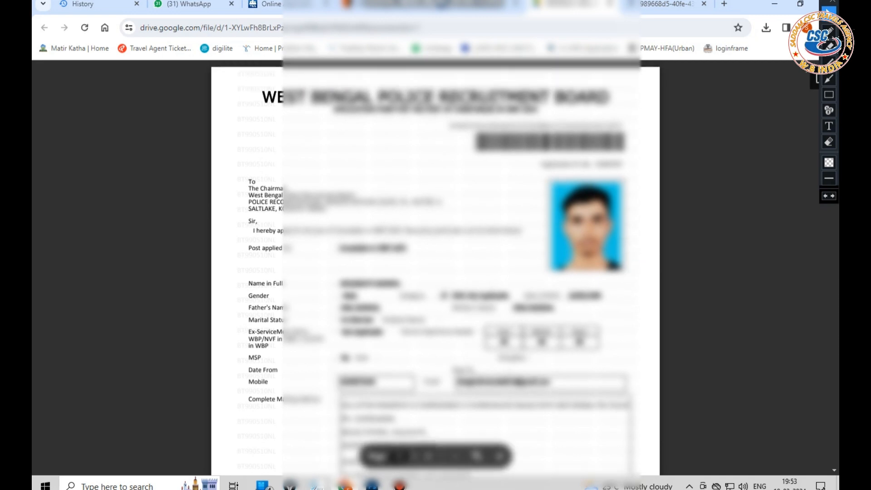
left_click(832, 4)
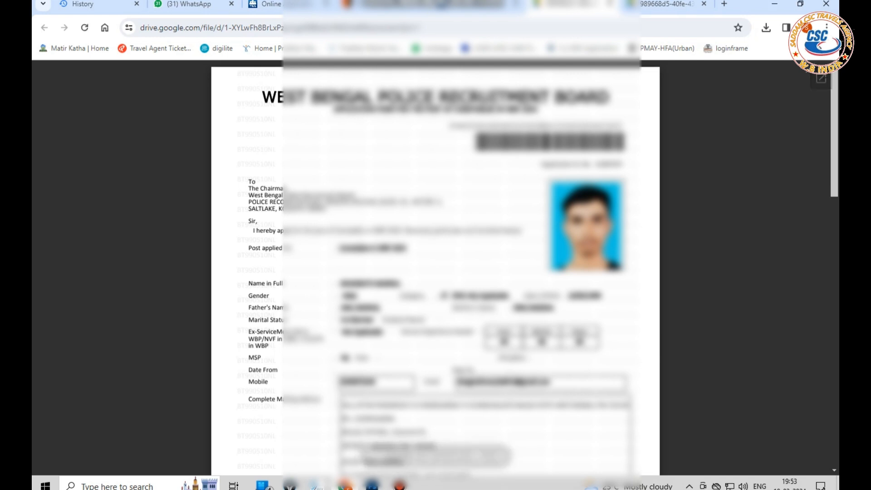
key("ctrl+p")
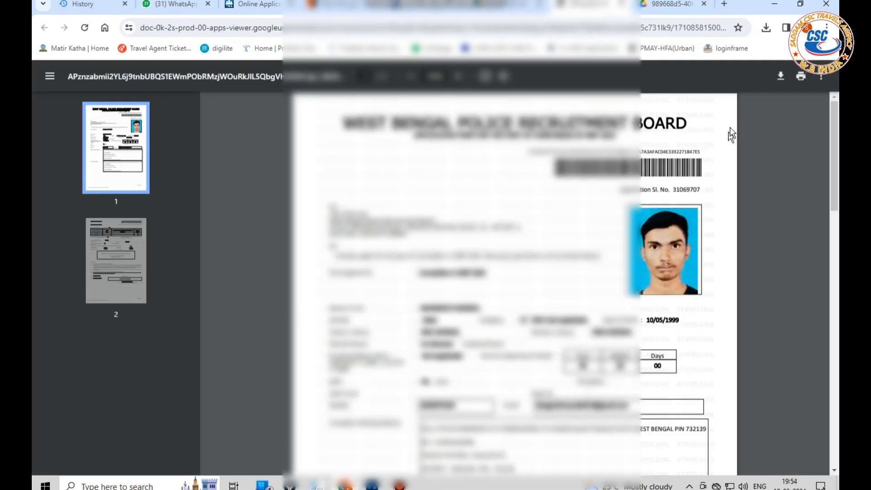
left_click(800, 76)
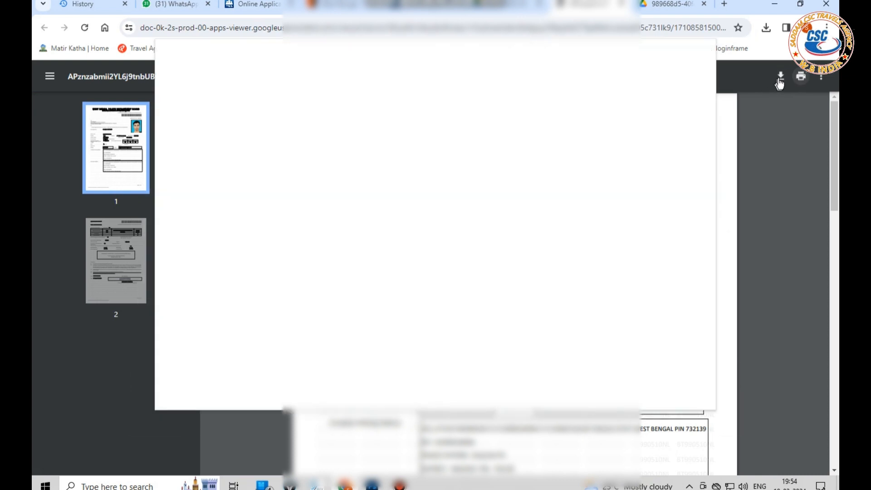